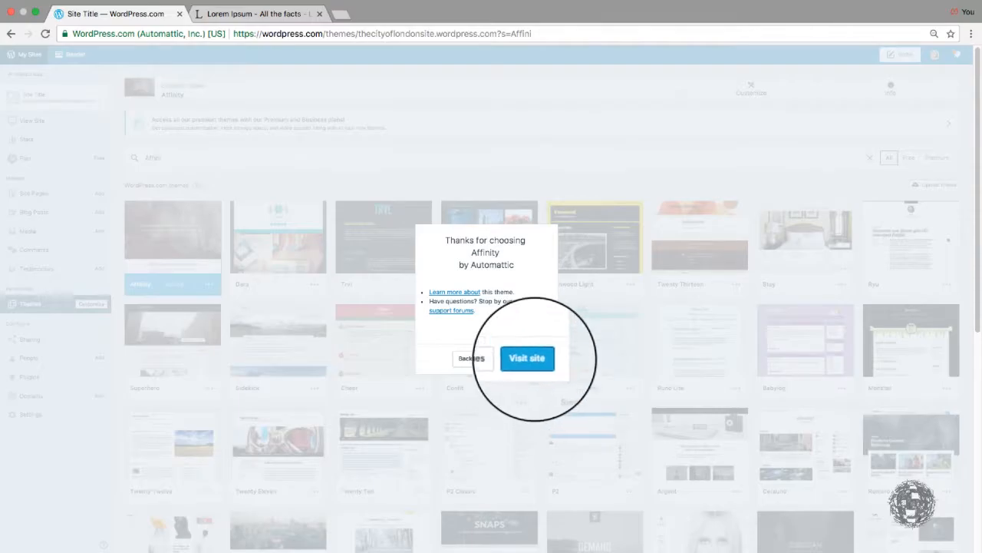
Visit the site with the new Affinity theme, open it for customizing and look over its home page preview.
left_click(530, 349)
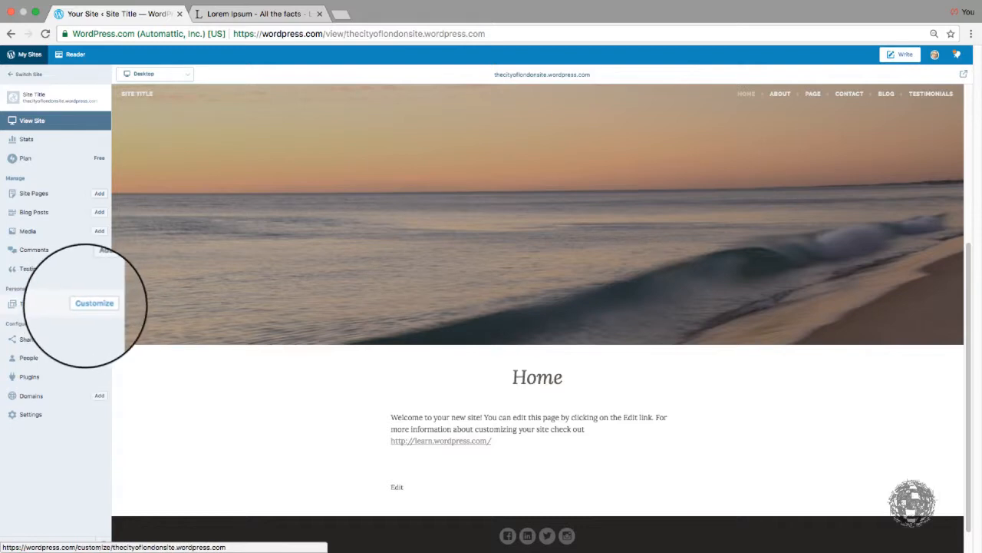
left_click(86, 303)
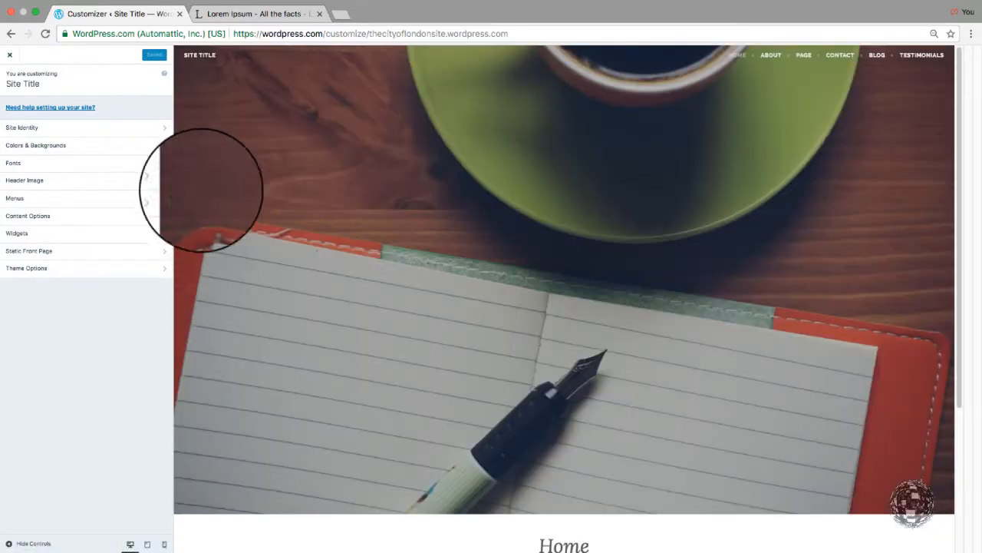
scroll(476, 254, "down", 5)
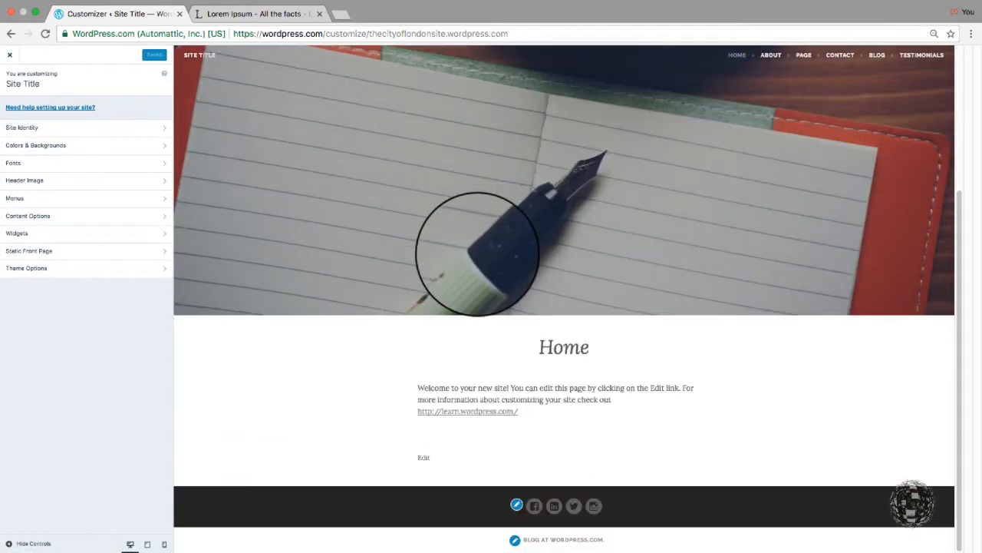
scroll(476, 253, "up", 5)
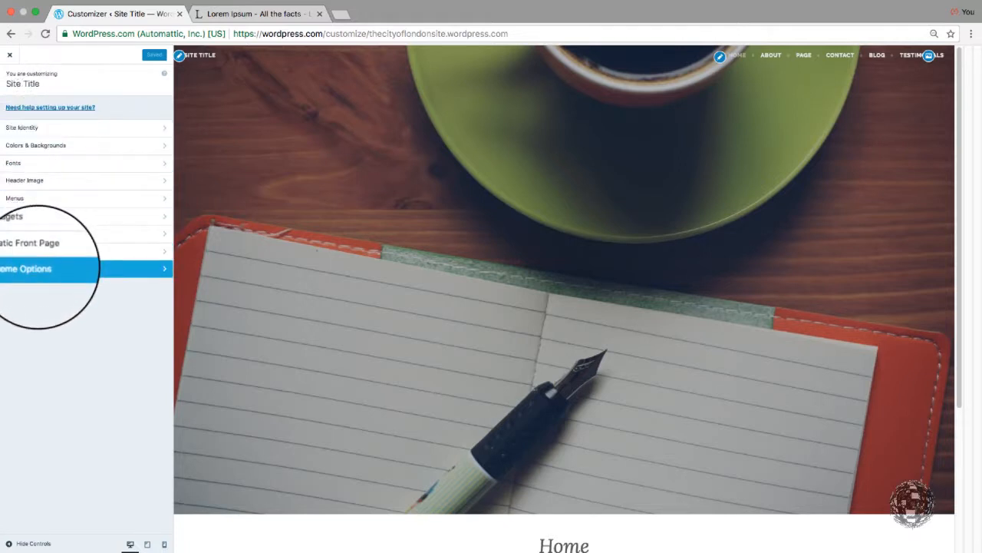
Check which pages can be chosen as content for Panel 1 in the theme options, then return to the main customizing list.
left_click(38, 268)
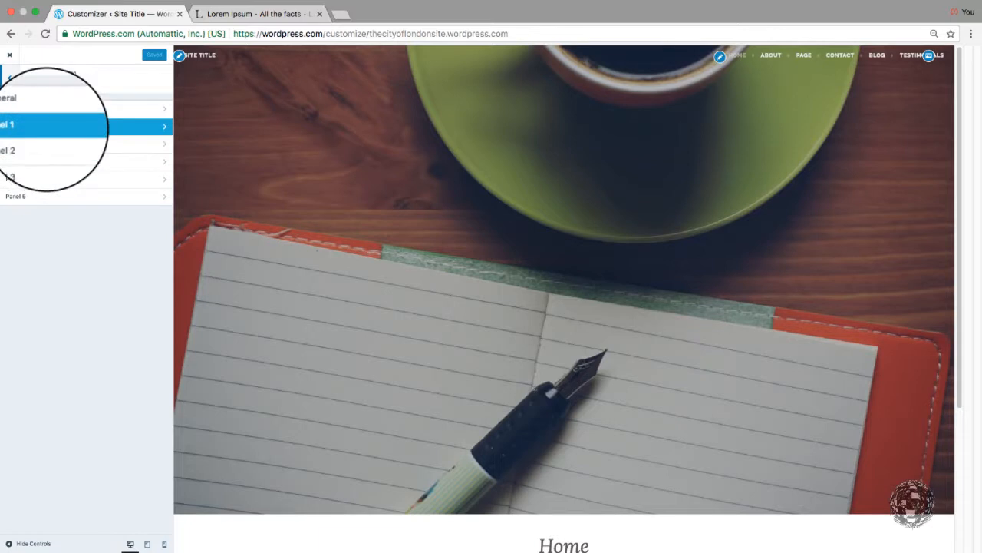
left_click(47, 125)
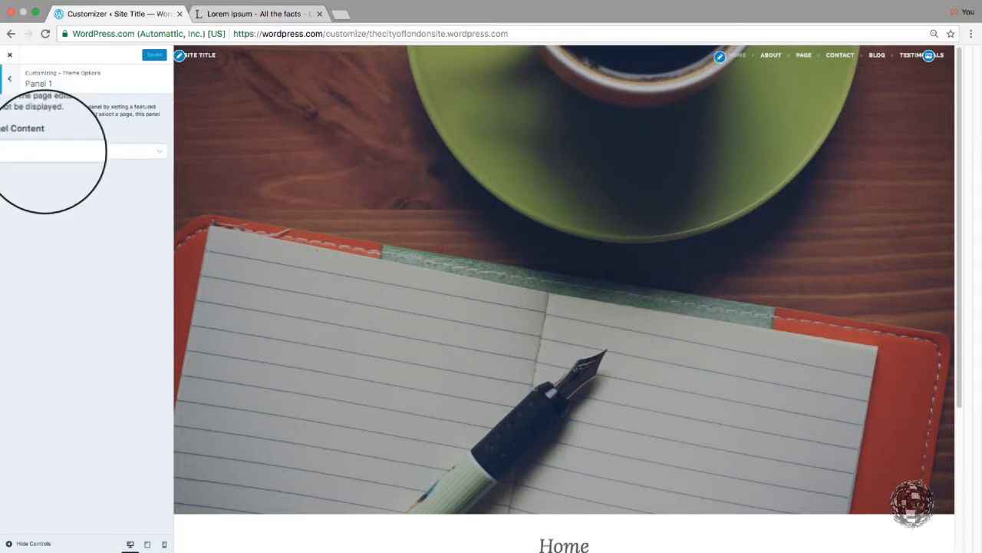
left_click(46, 152)
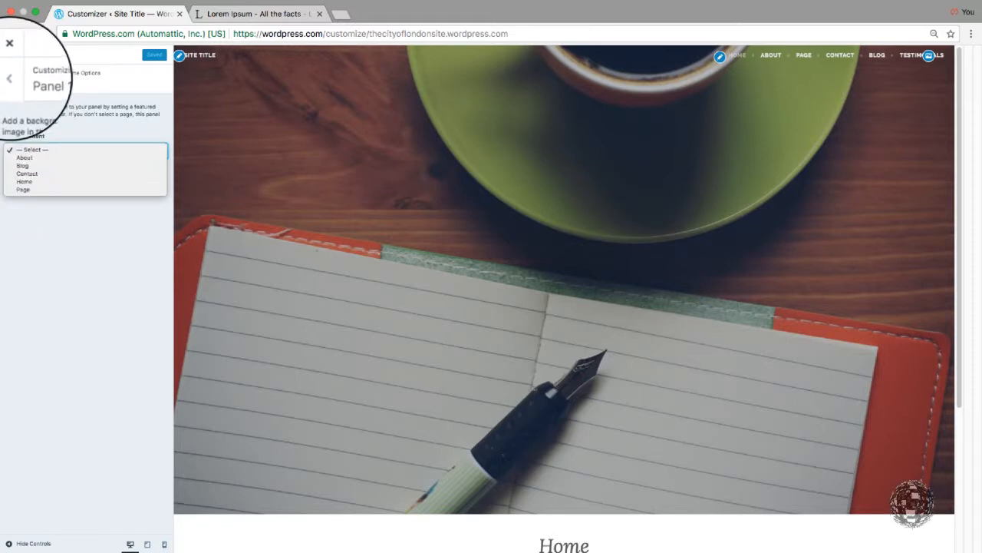
left_click(10, 79)
left_click(9, 78)
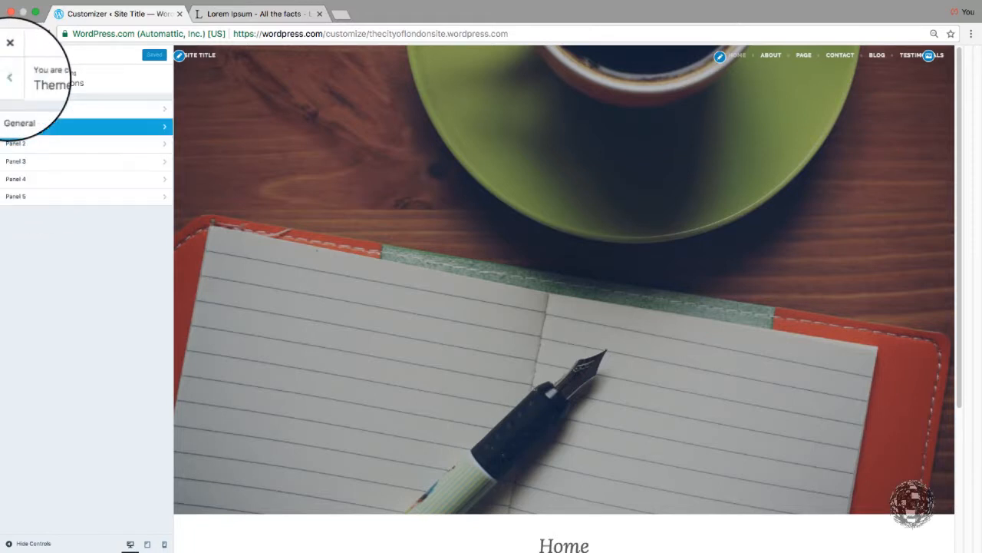
left_click(9, 77)
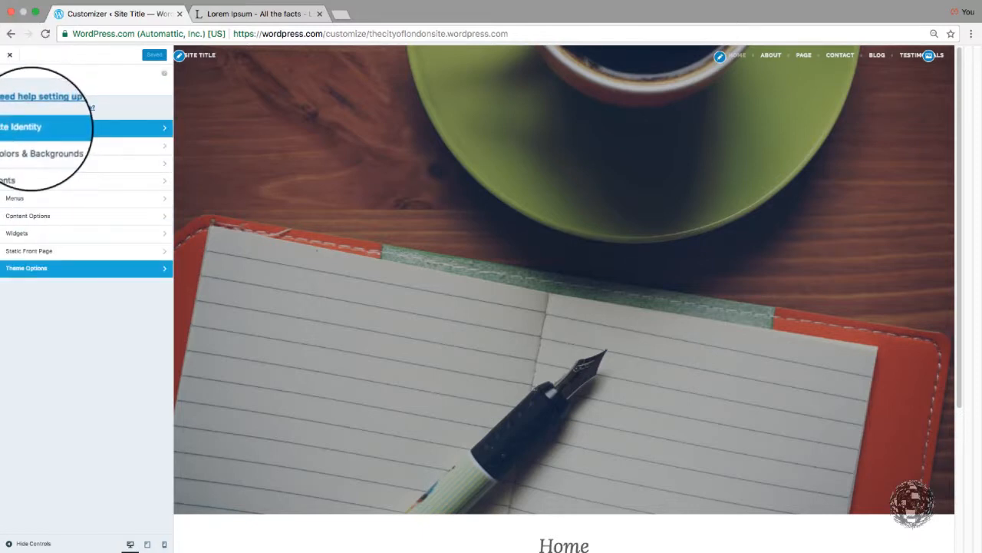
Set the site title to "The City of London" in the site identity settings.
left_click(42, 127)
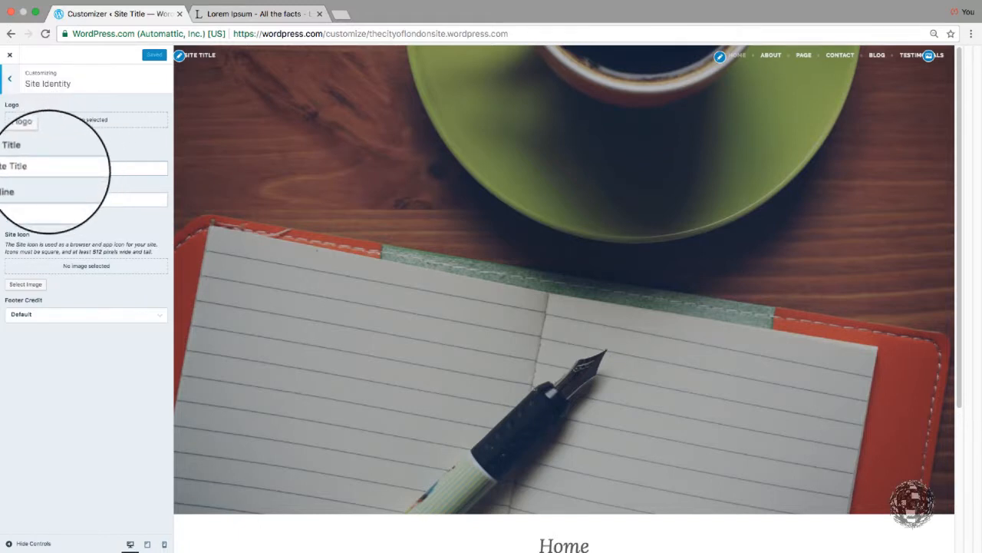
left_click_drag(46, 169, 1, 165)
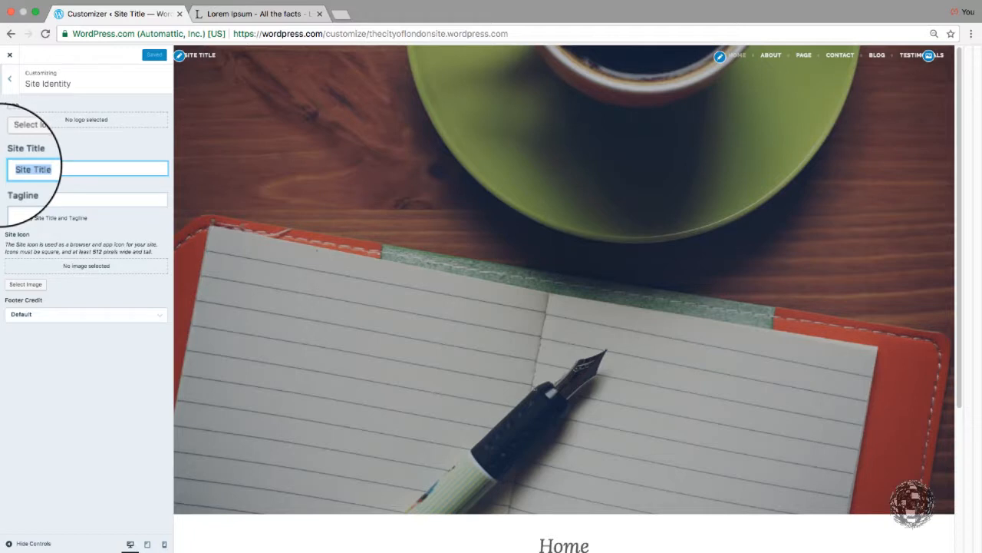
type("The")
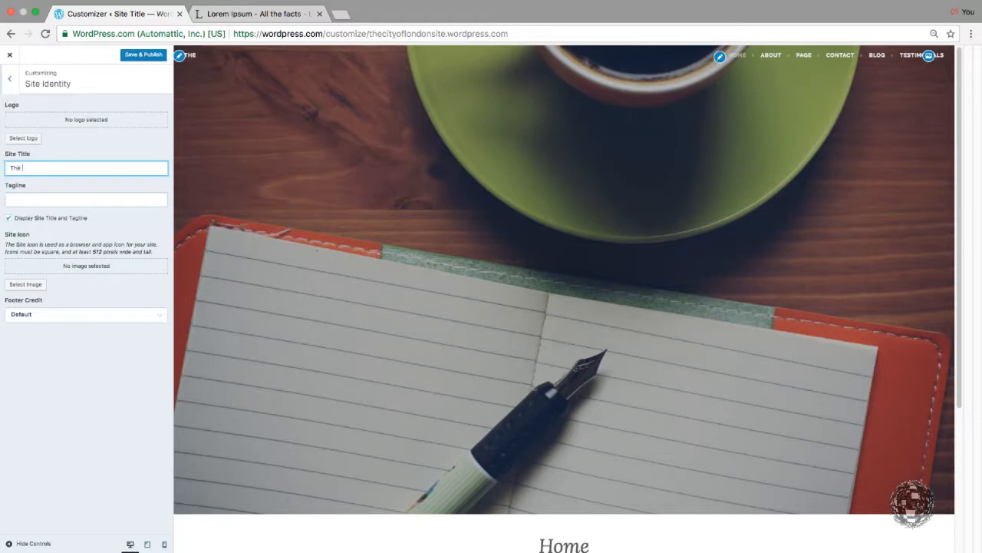
type(" City of London")
Set the tagline to "A view of the city of London" and check it in the home page preview.
left_click(77, 199)
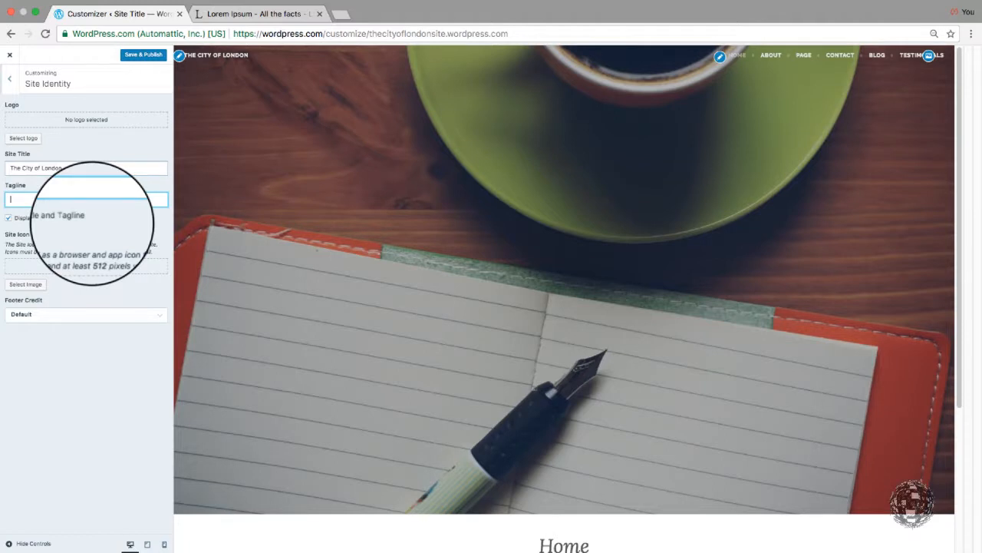
type("A v")
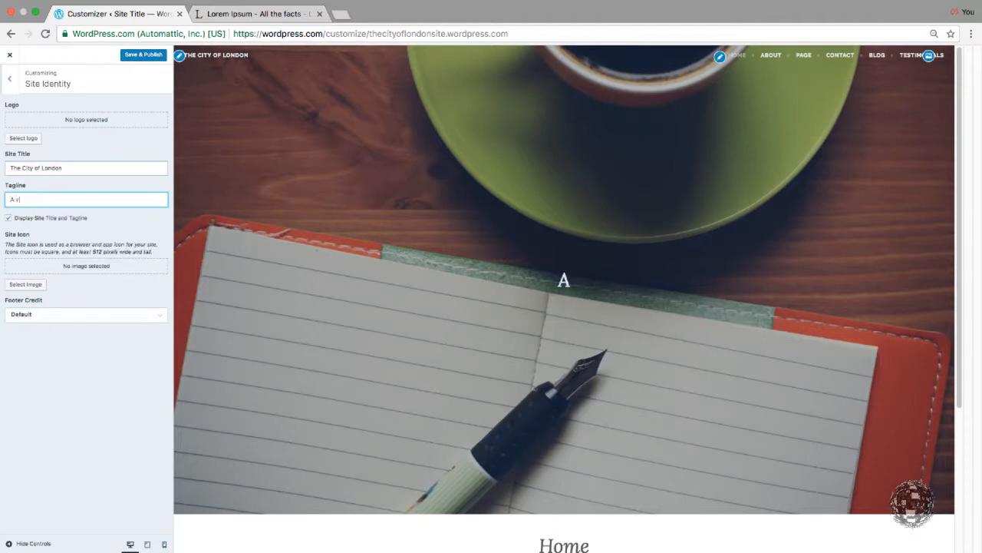
type("iew")
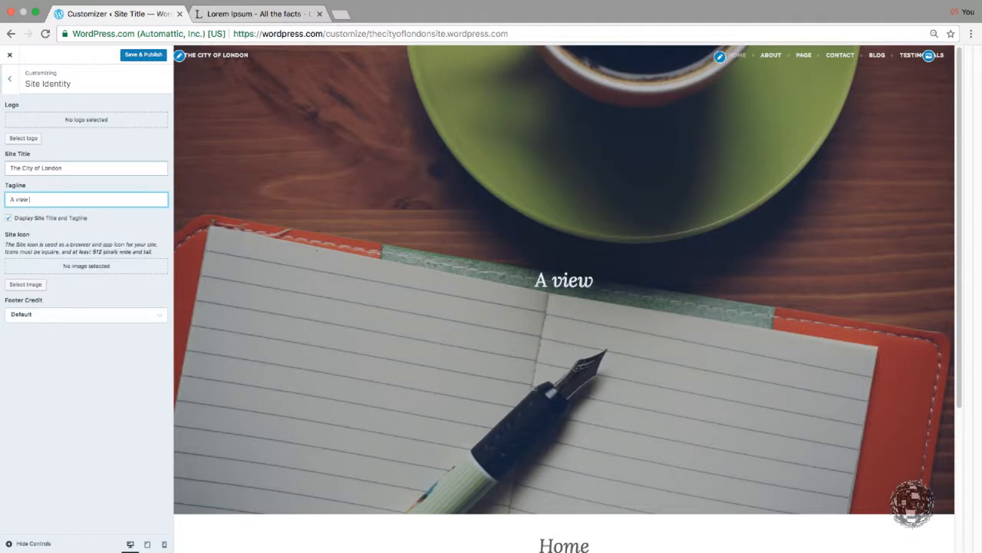
type(" of the ")
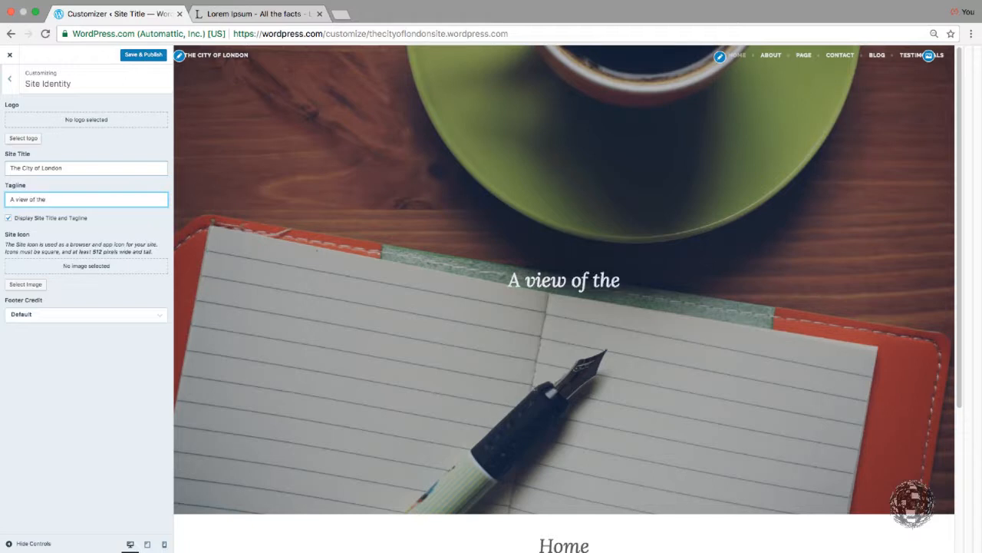
type("city")
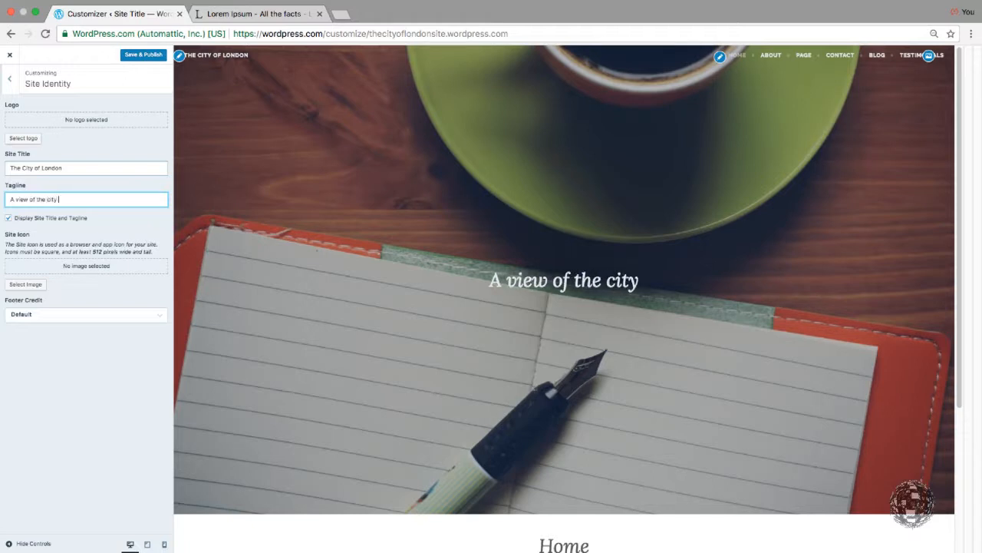
type(" of")
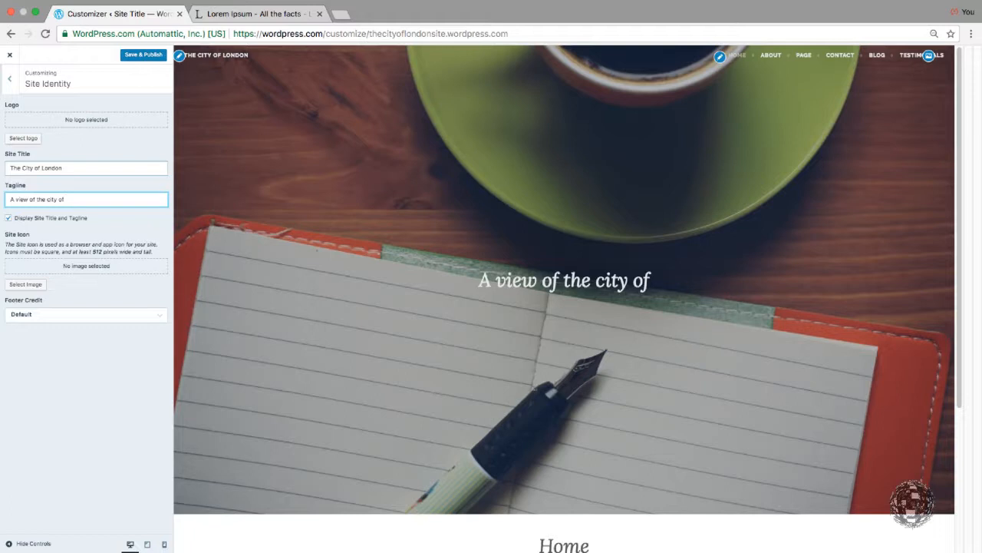
type(" Londo")
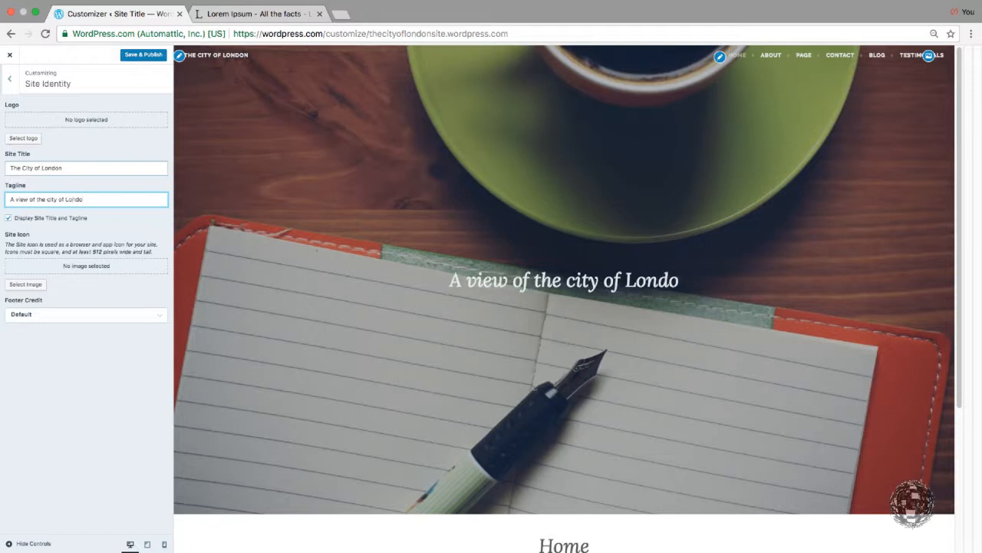
type("n")
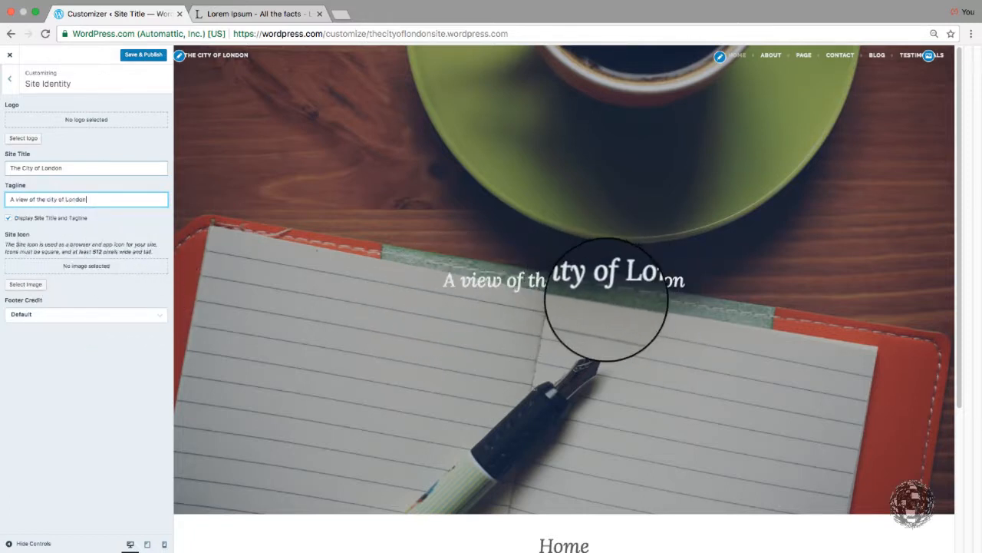
scroll(606, 295, "down", 3)
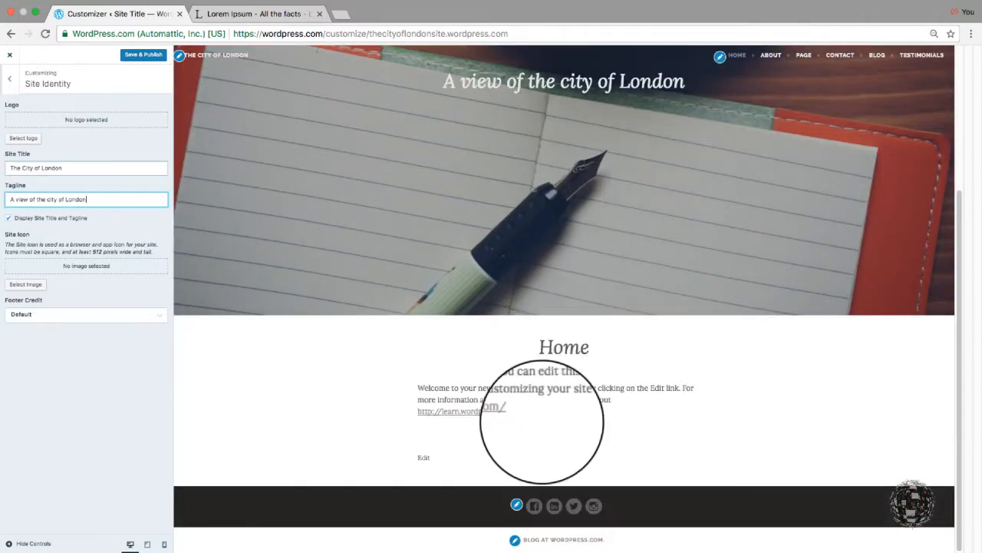
scroll(537, 407, "up", 3)
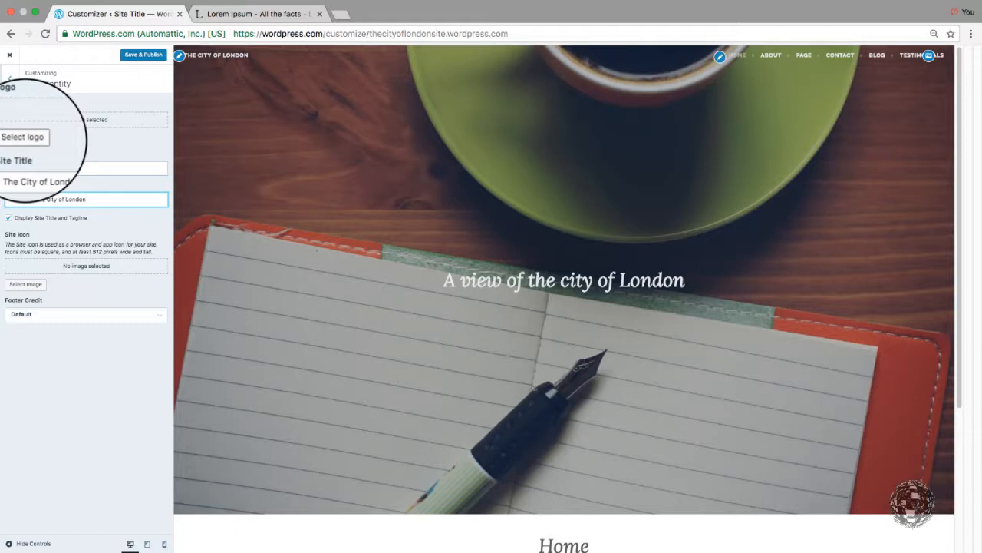
Upload London Logo.png from the Desktop as the site logo file.
left_click(25, 137)
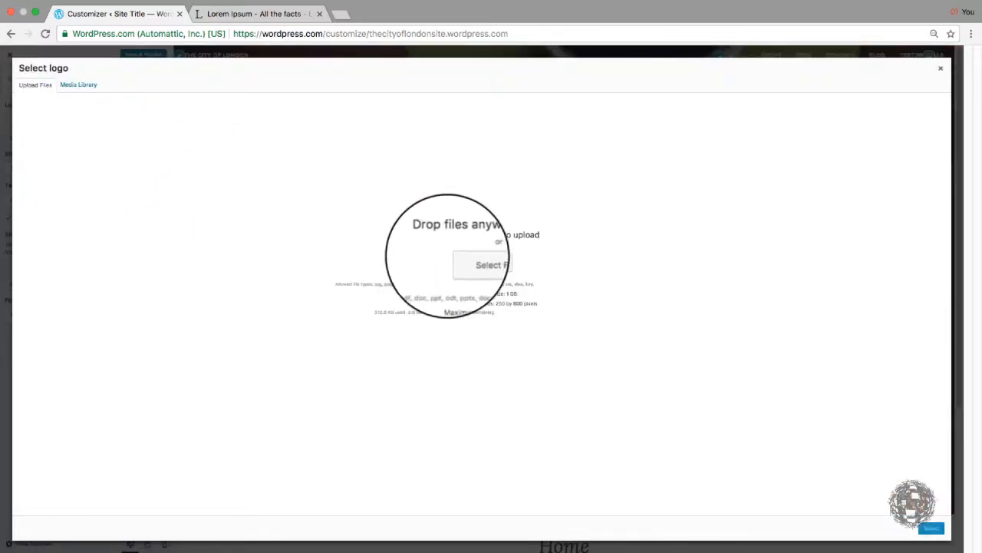
left_click(480, 262)
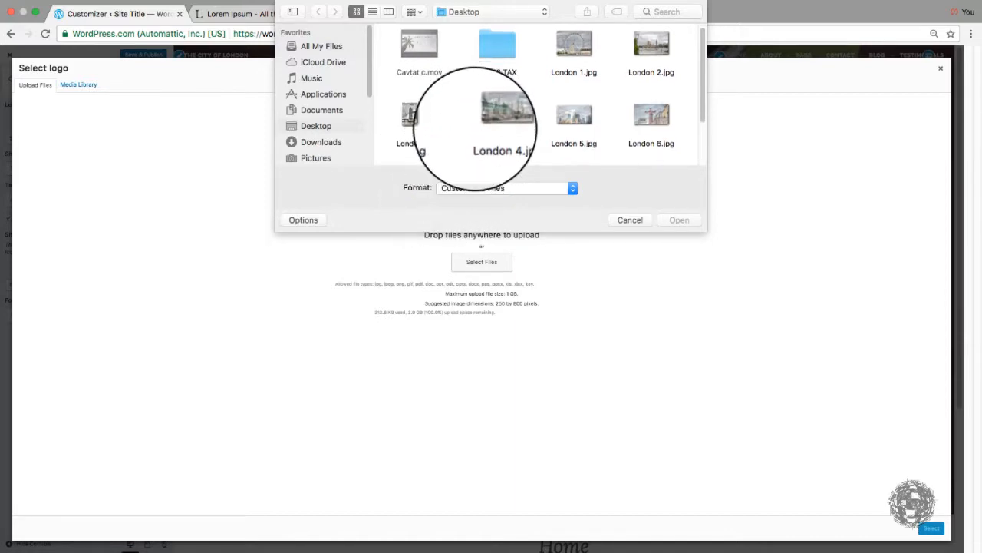
scroll(479, 128, "down", 2)
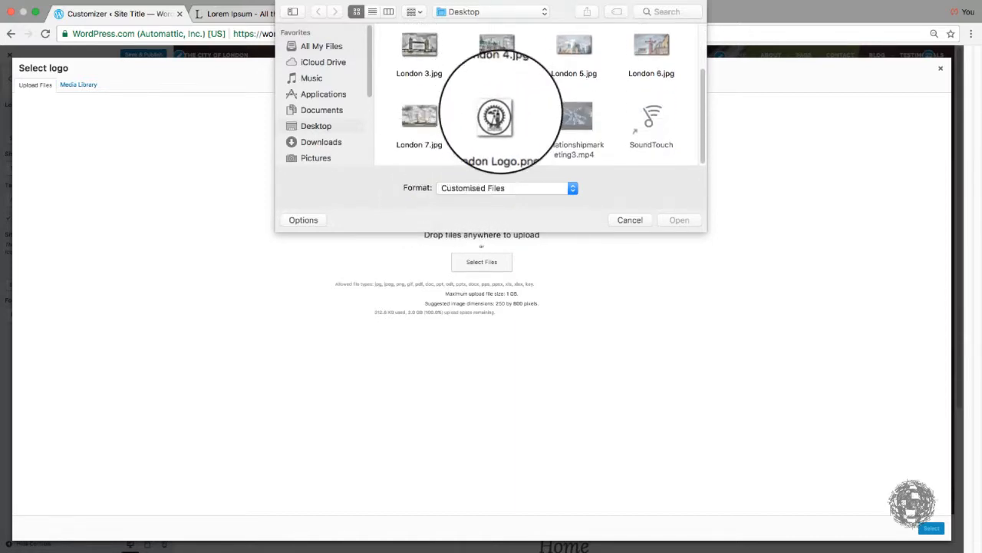
left_click(498, 115)
double_click(497, 116)
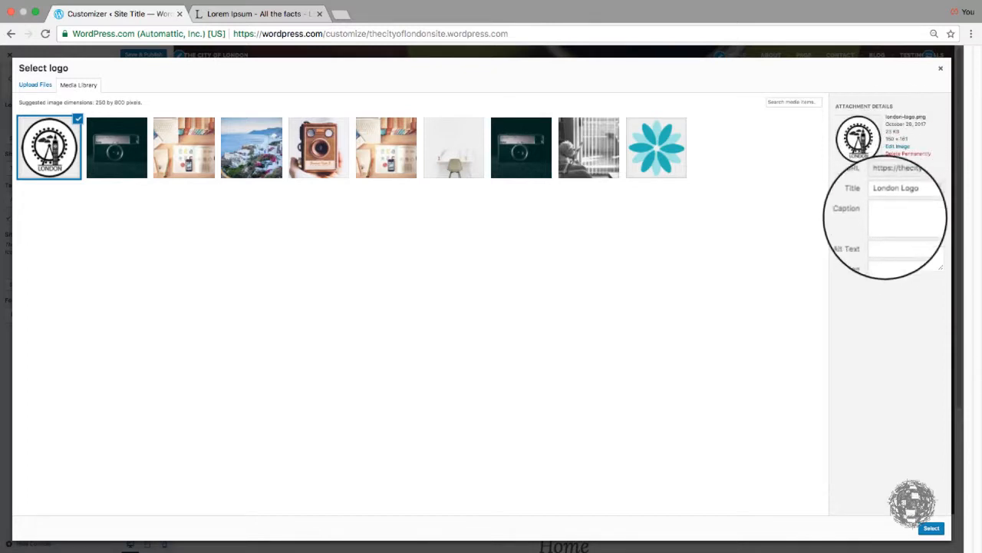
Set the uploaded logo's alt text to "London Logo" and select it as site logo, widening the crop area to cover the emblem.
left_click(884, 238)
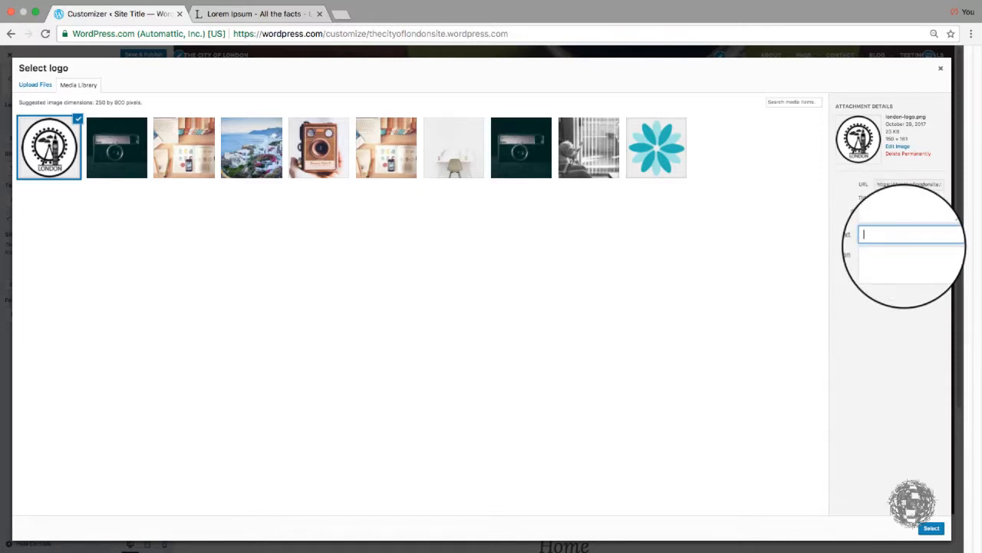
type("L")
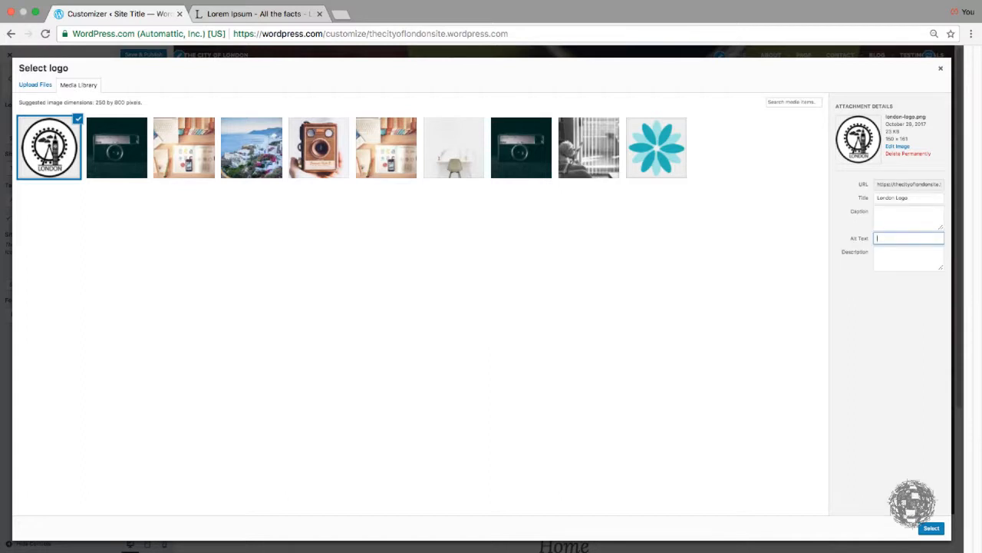
type("ondon Logo")
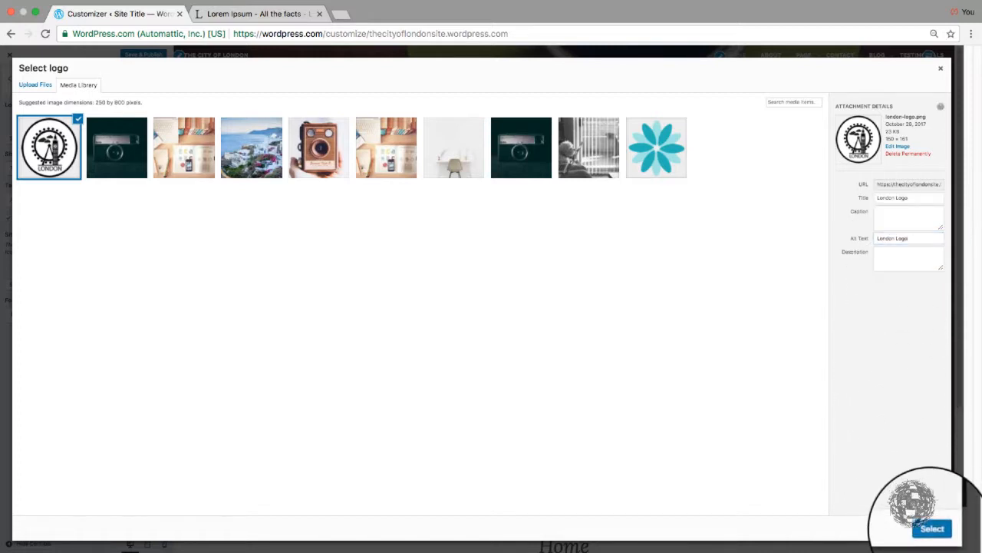
left_click(931, 528)
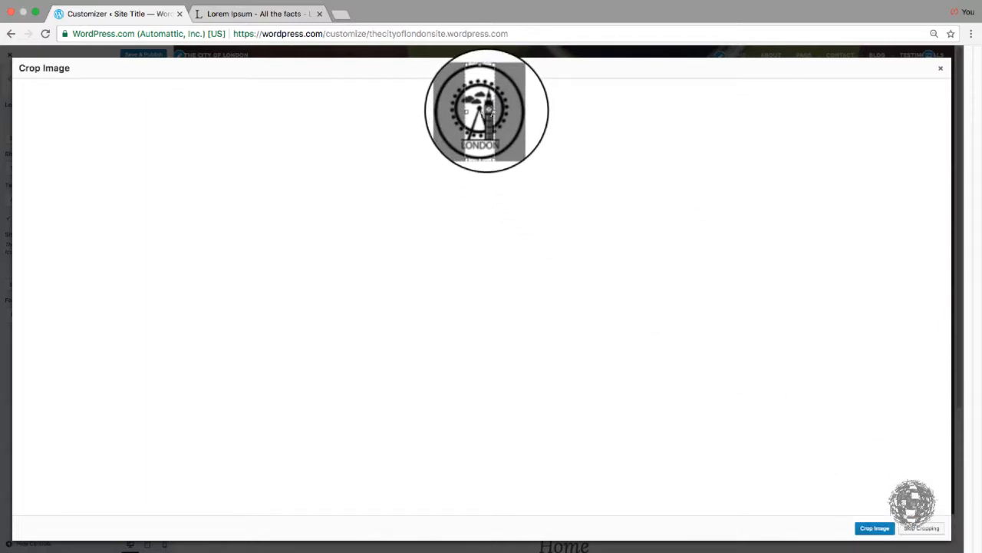
left_click_drag(491, 110, 445, 110)
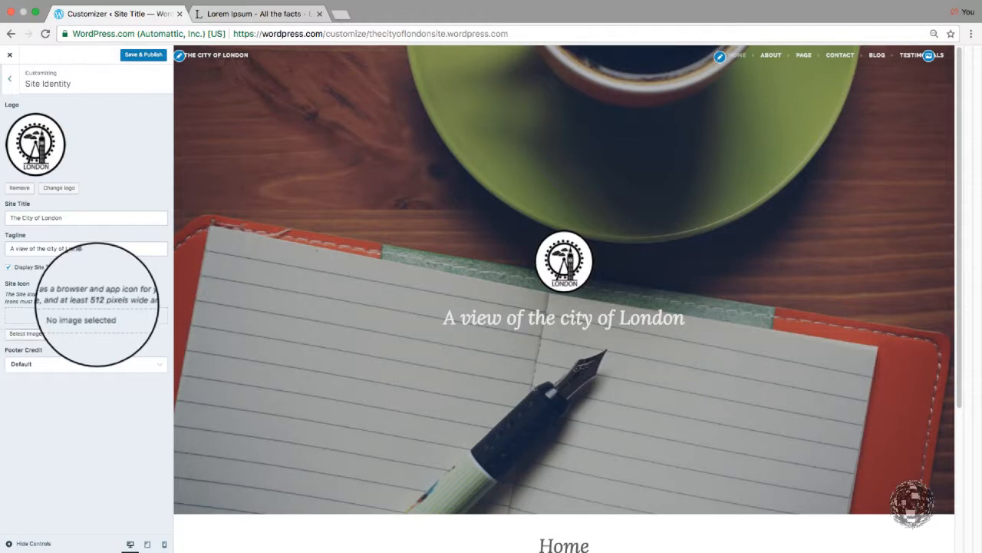
Choose the London logo from the media library as the site icon.
left_click(35, 333)
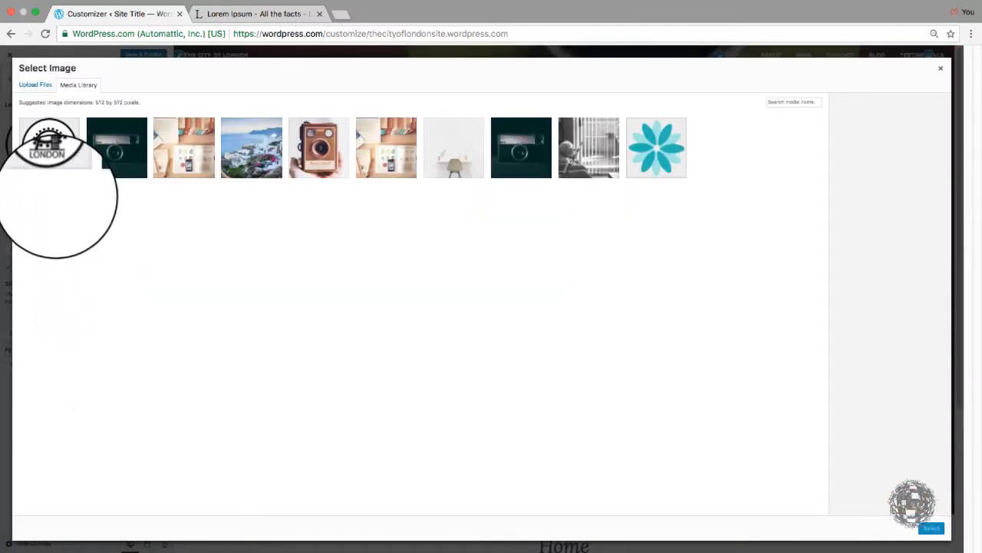
left_click(48, 148)
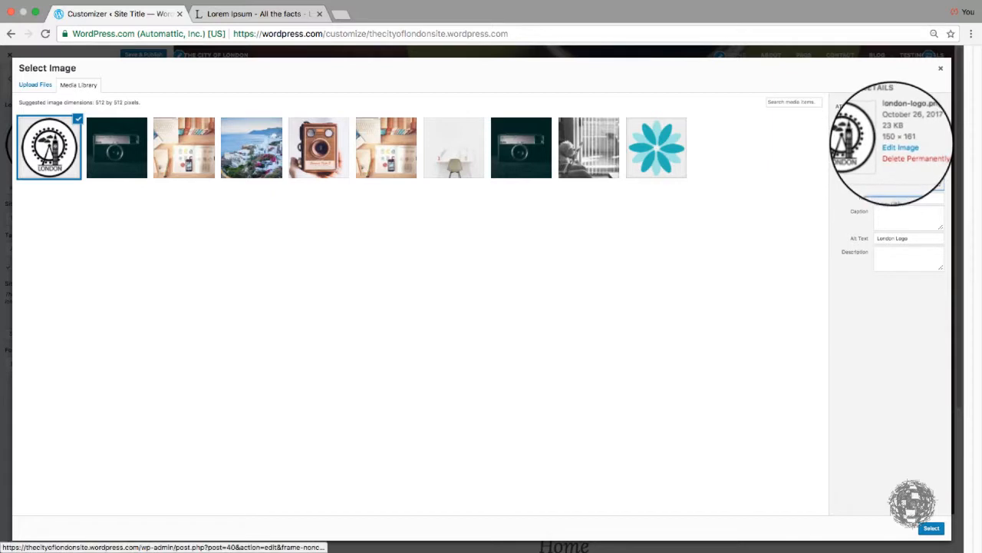
left_click(926, 538)
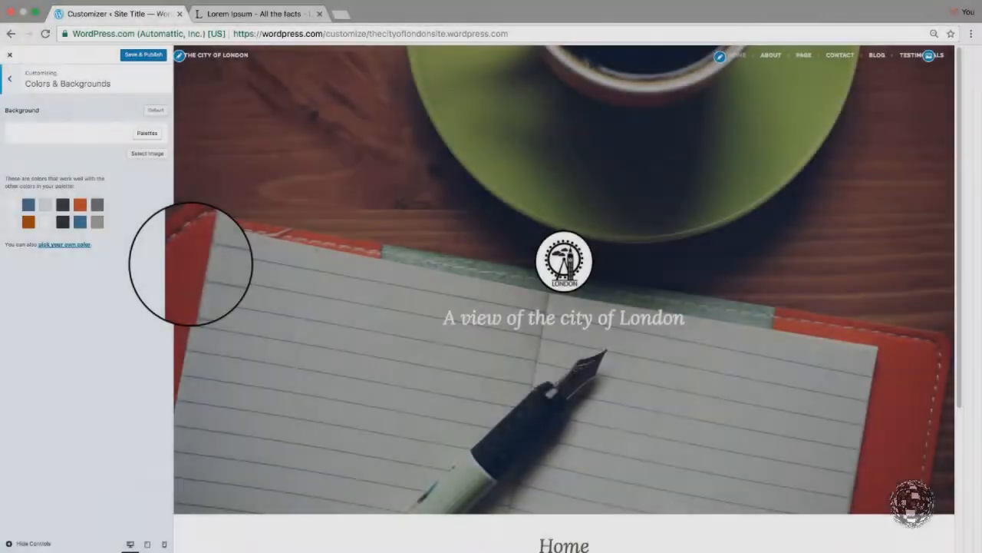
Try several featured color palettes and a light lavender background color for the site.
scroll(191, 263, "down", 3)
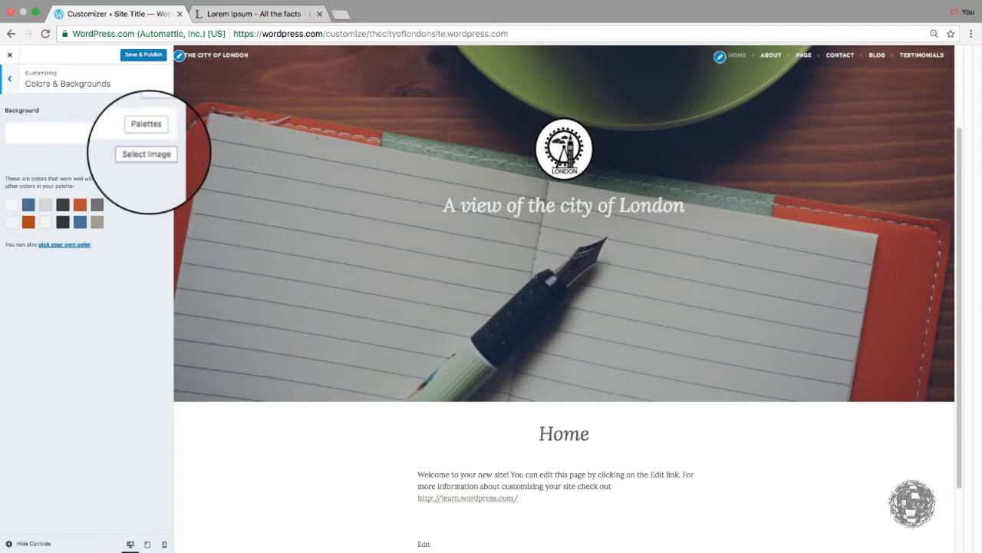
left_click(145, 133)
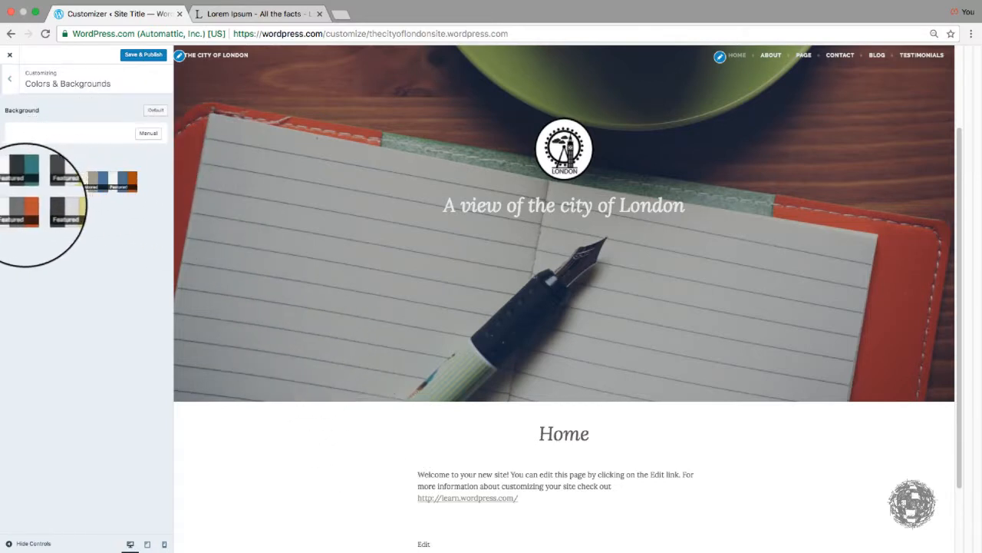
left_click(38, 207)
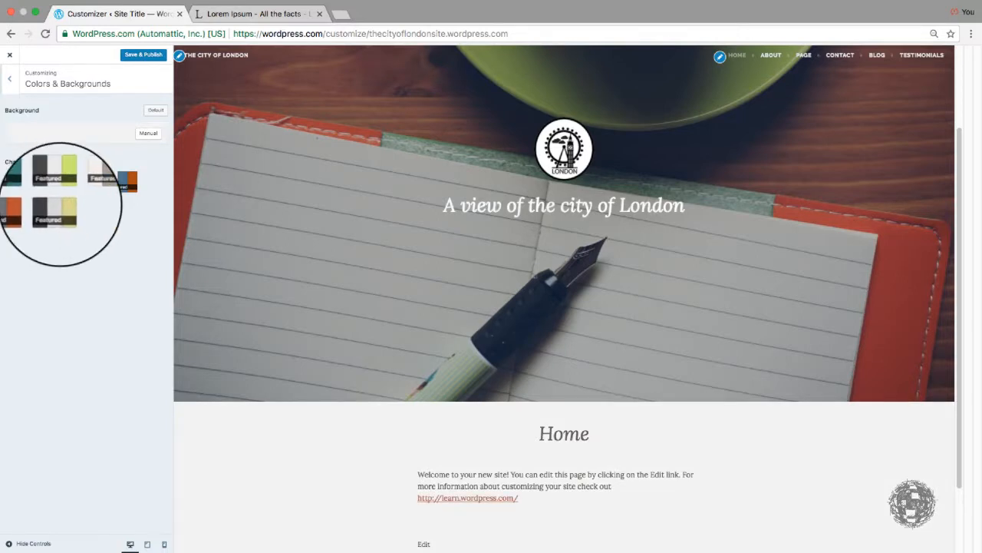
left_click(62, 205)
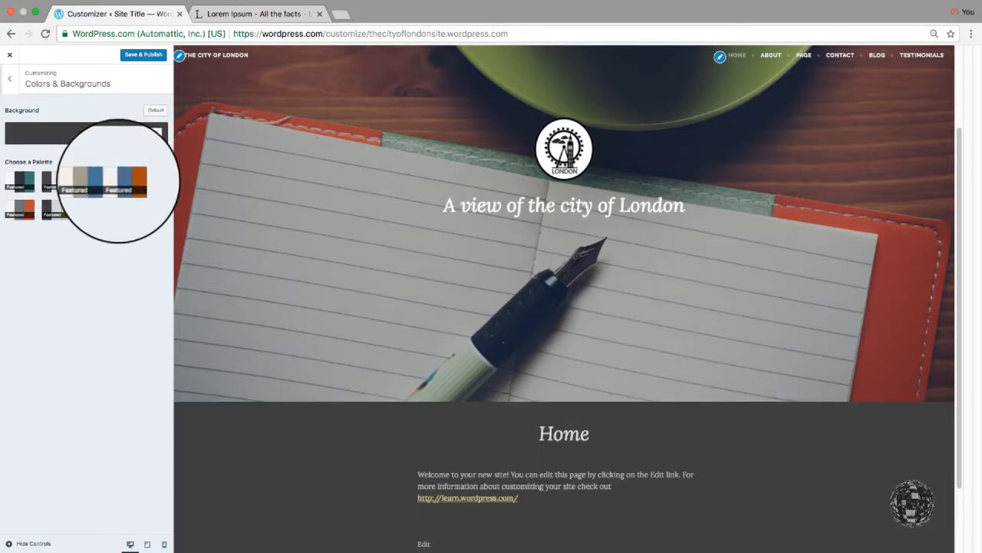
left_click(115, 181)
left_click(57, 184)
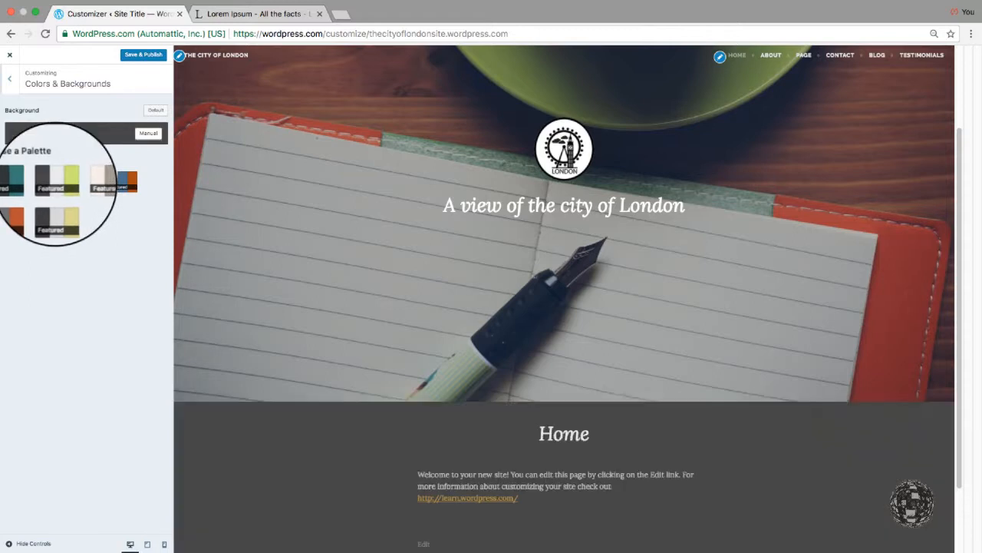
left_click(30, 181)
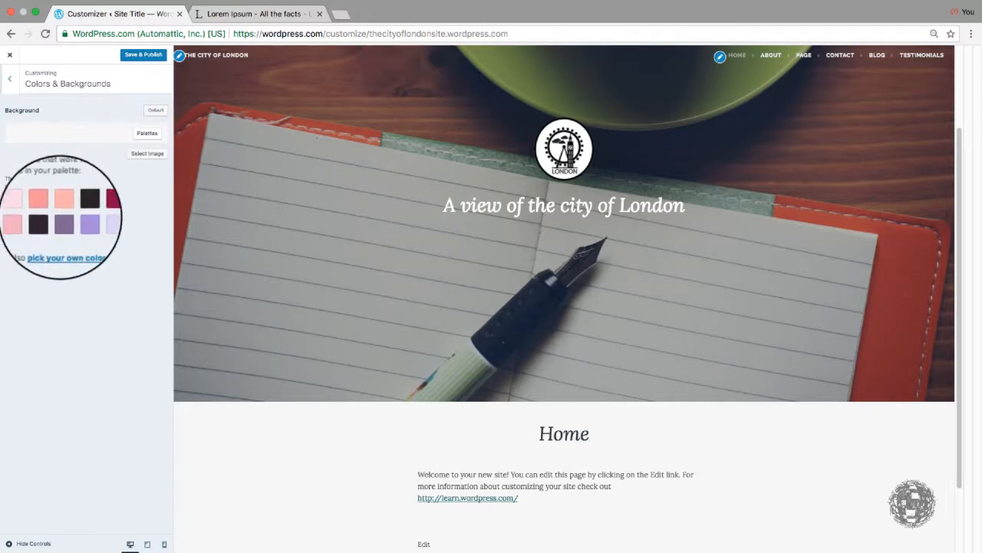
left_click(95, 220)
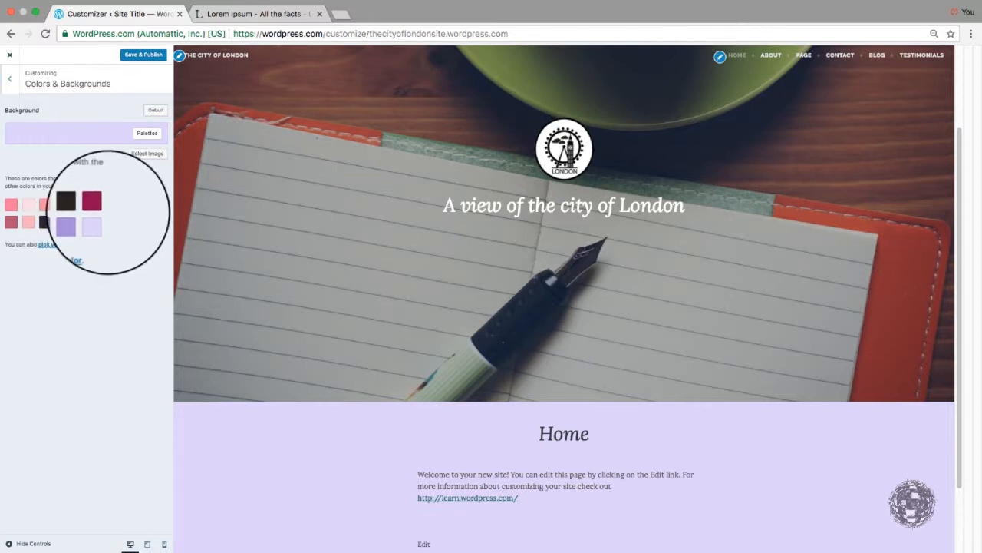
Apply the first featured color palette and set the site background to its light peach color.
left_click(146, 133)
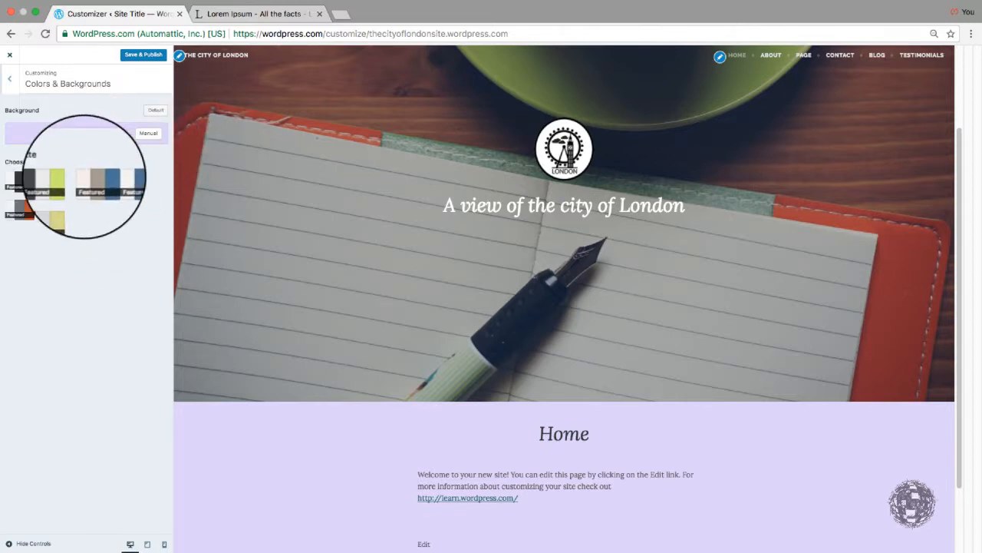
left_click(24, 179)
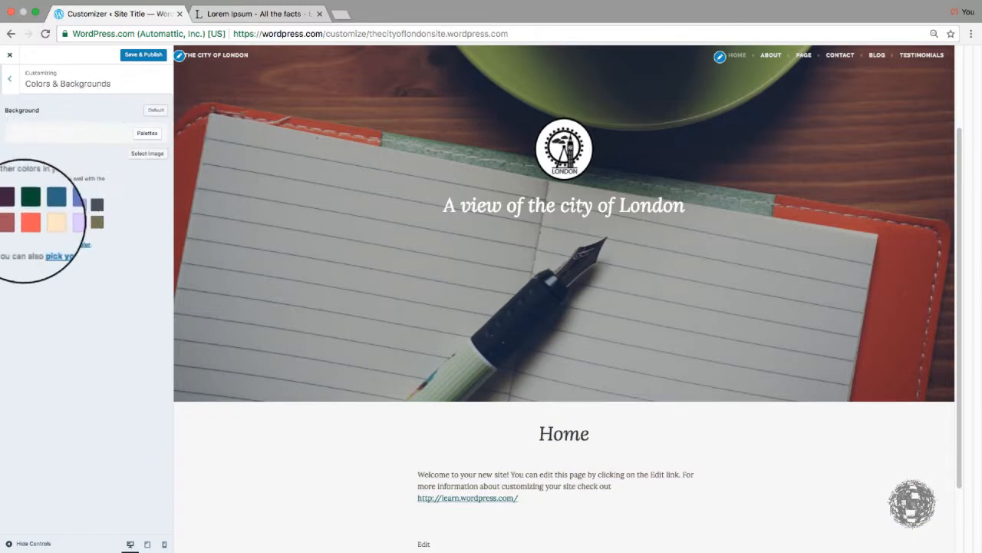
left_click(48, 222)
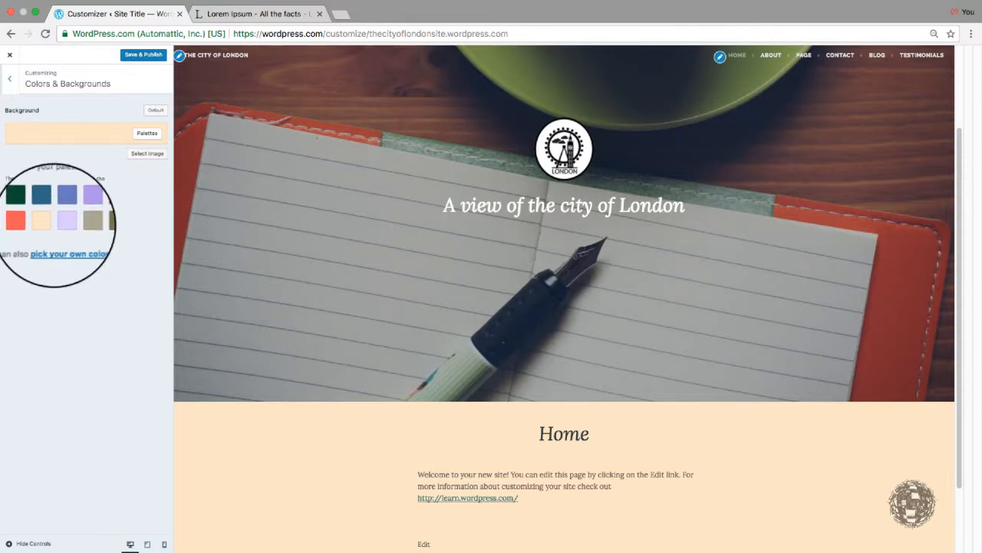
left_click(10, 77)
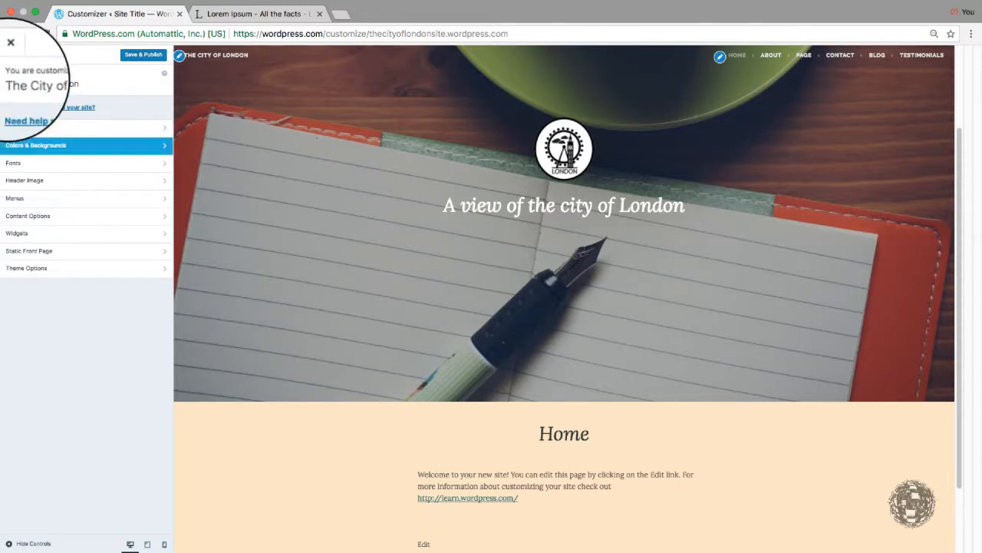
Look through the fonts available for the headings and base text without changing them.
left_click(46, 163)
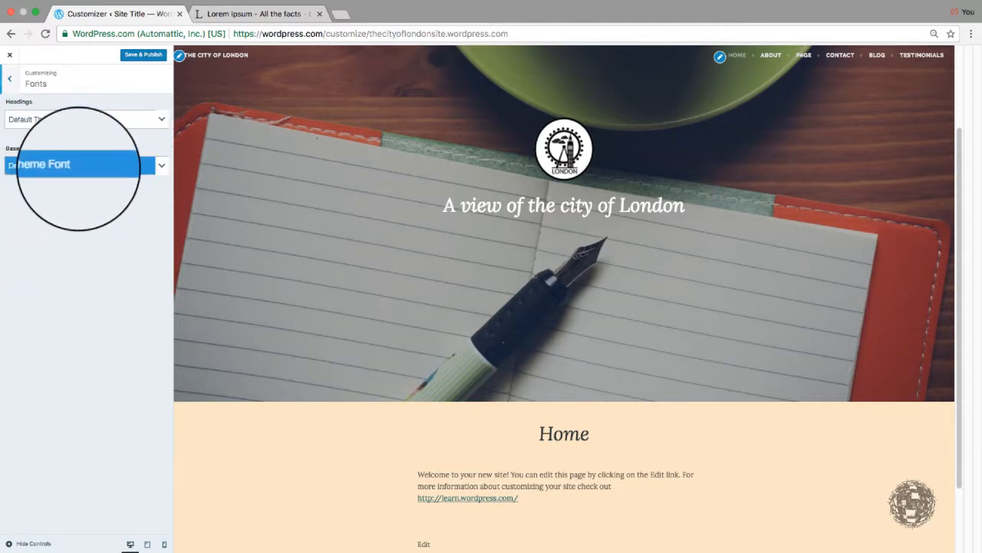
left_click(79, 165)
left_click(93, 121)
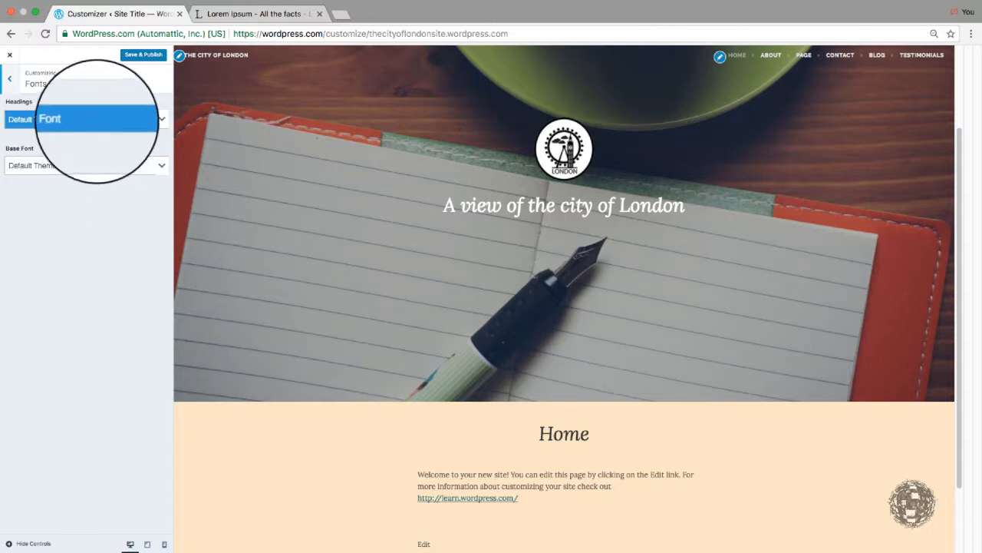
left_click(100, 120)
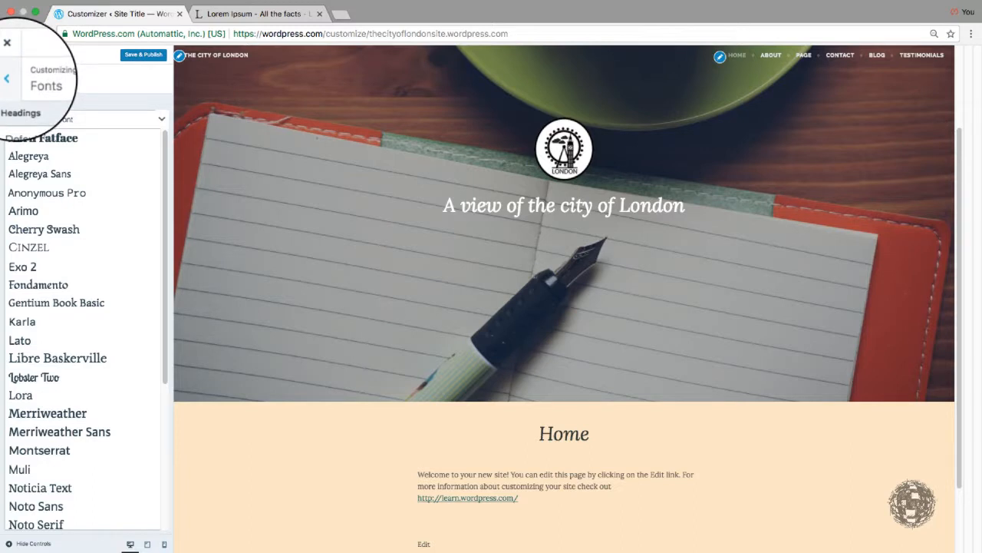
left_click(6, 78)
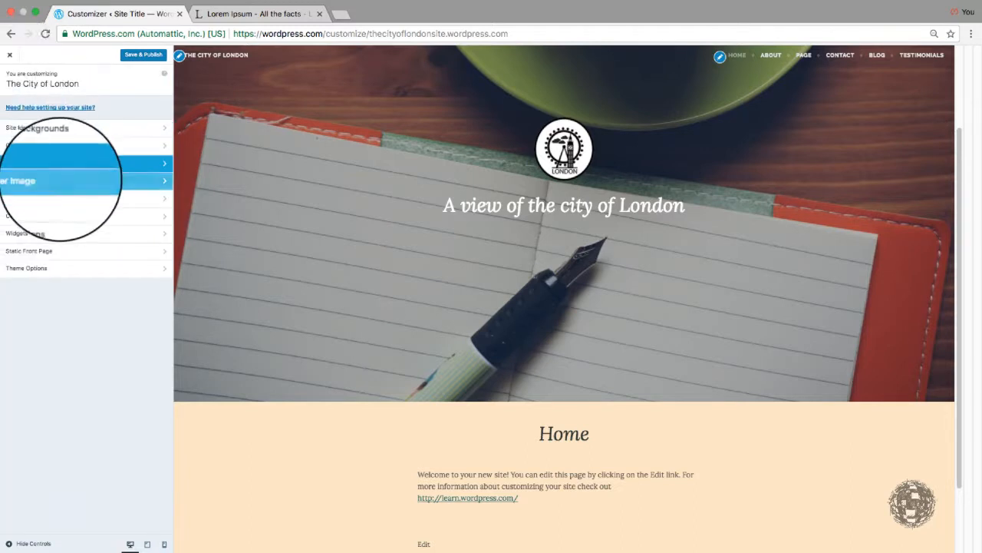
Browse the suggested header images down to the end of the list and return to the current header setting.
left_click(60, 179)
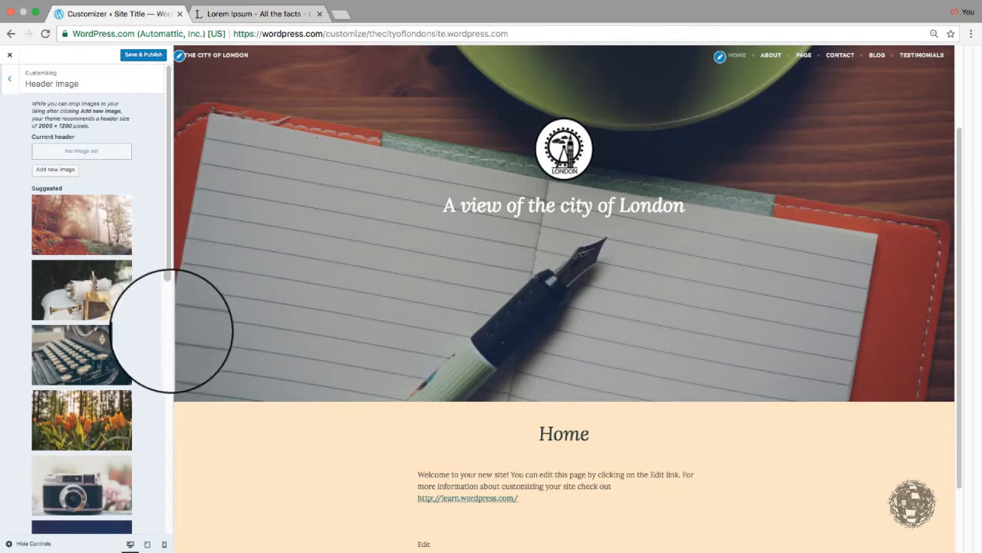
left_click_drag(172, 330, 145, 366)
scroll(139, 346, "down", 1)
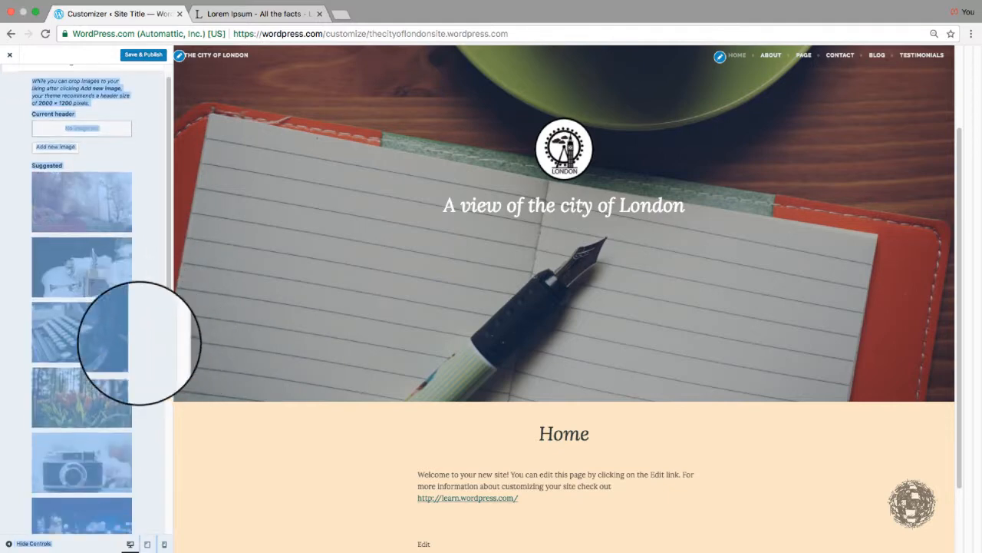
scroll(139, 343, "down", 10)
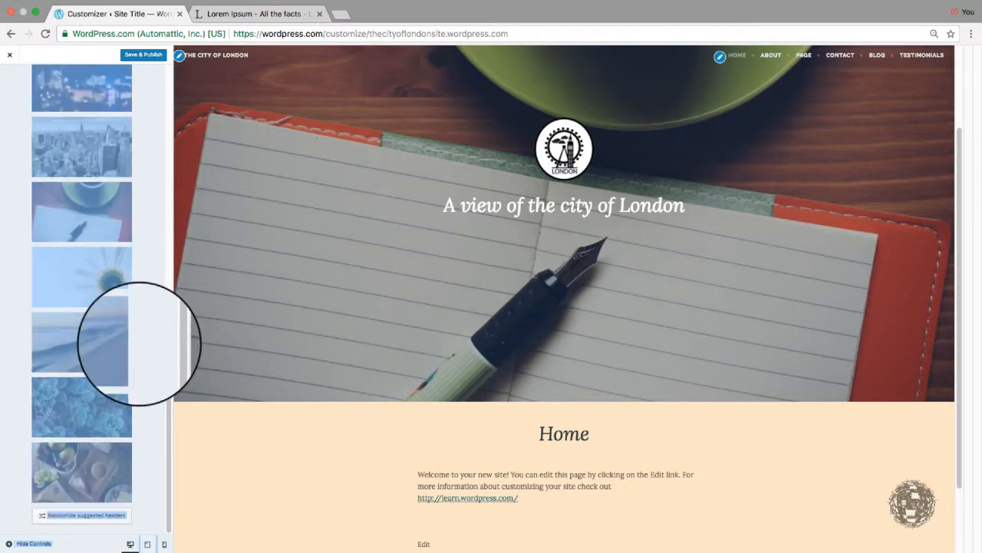
scroll(139, 343, "up", 3)
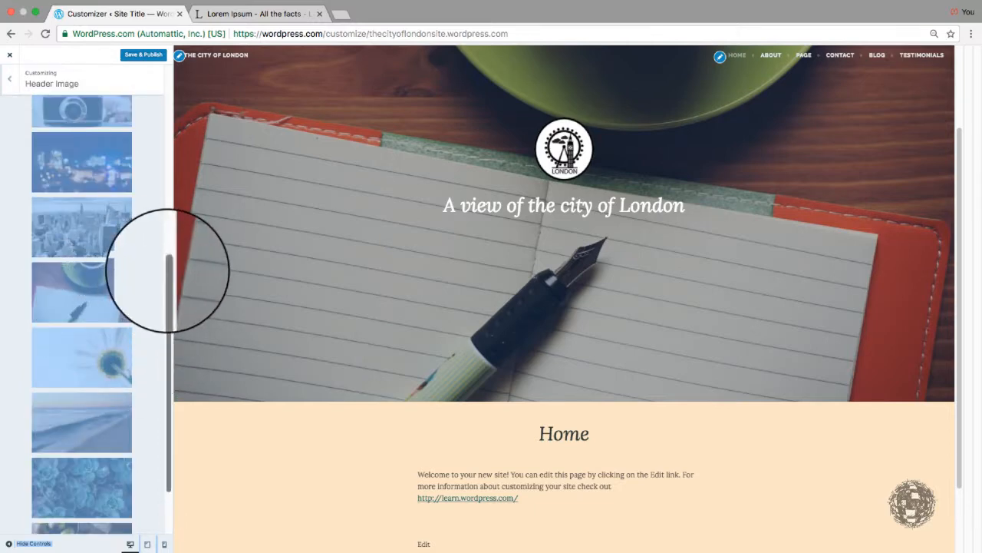
left_click_drag(167, 270, 143, 77)
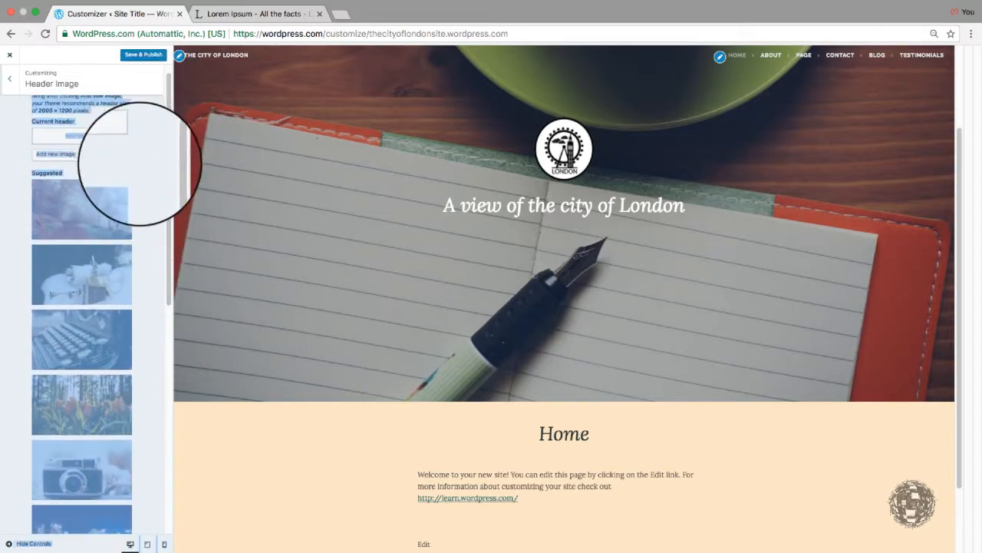
left_click(135, 170)
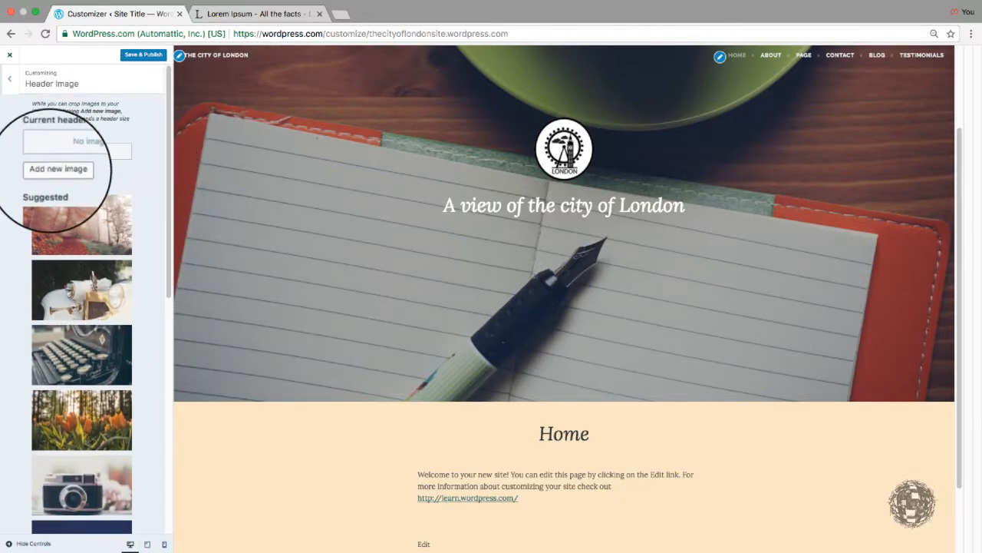
Upload London 2.jpg from the Desktop as a new header image.
left_click(58, 170)
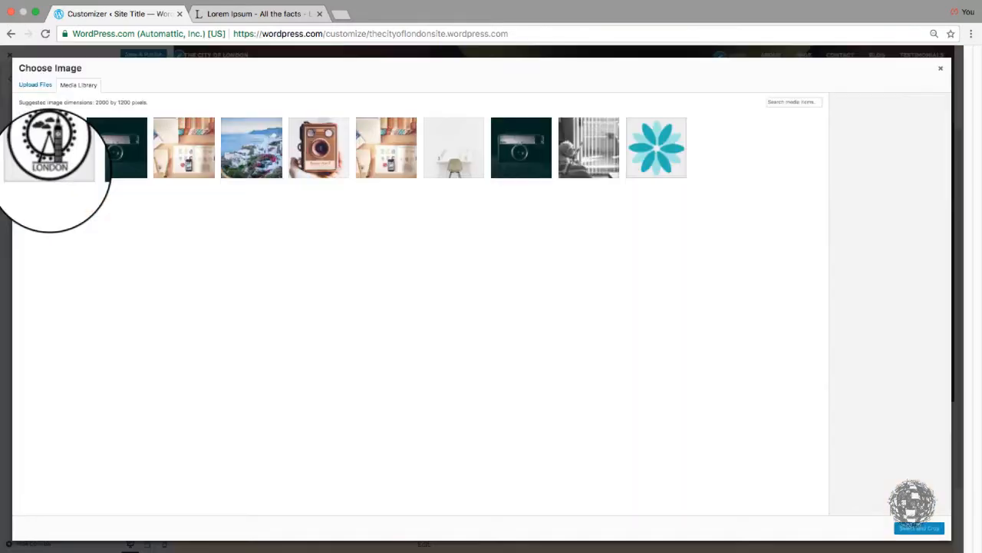
left_click(35, 85)
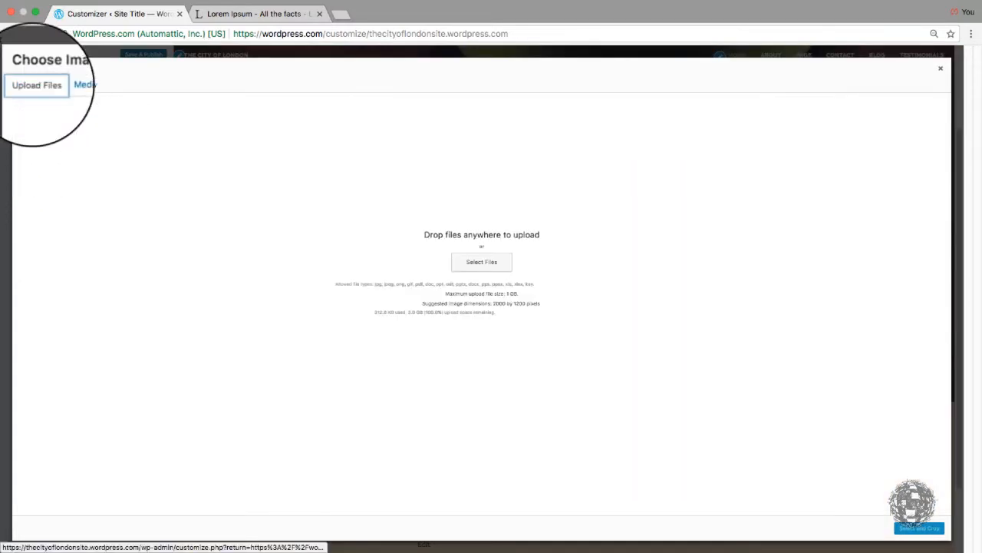
left_click(478, 261)
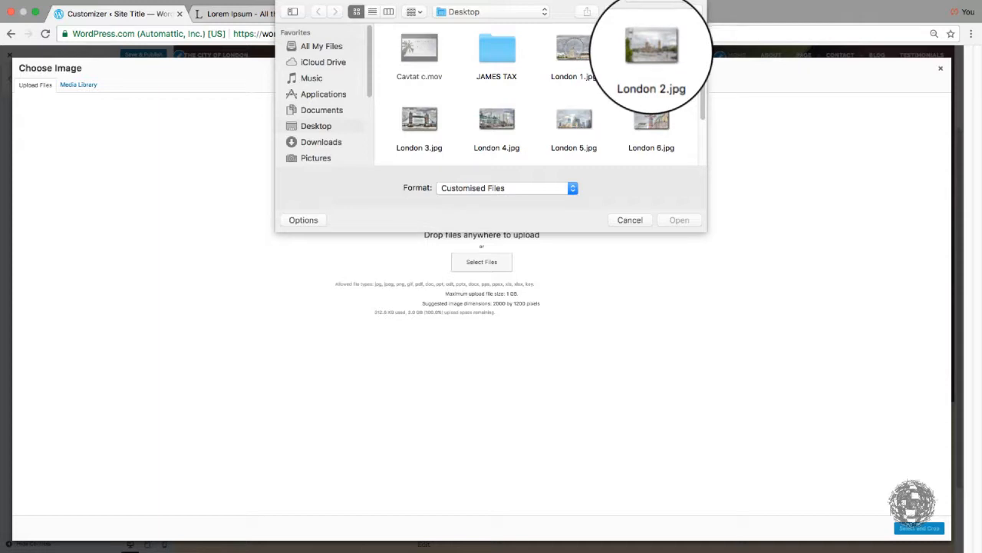
left_click(651, 50)
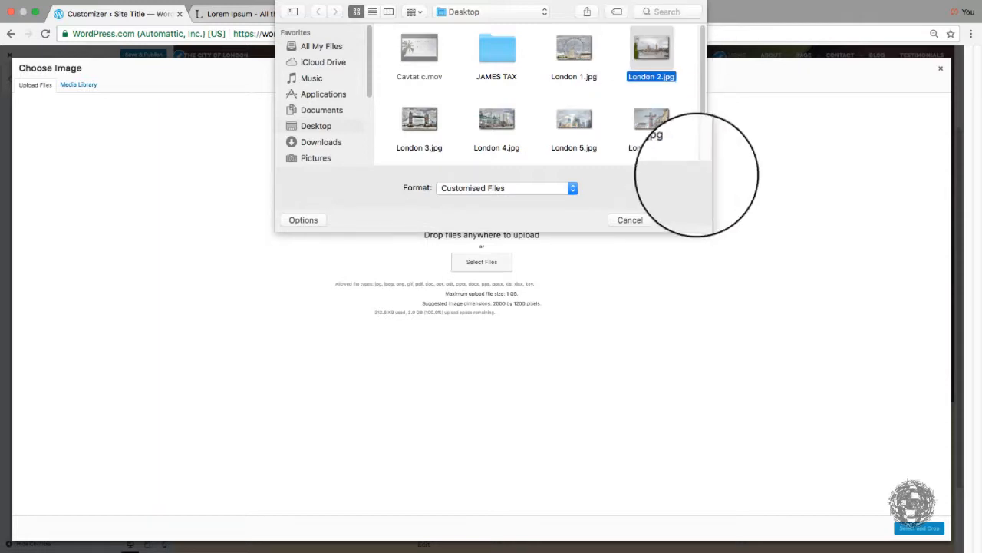
left_click(681, 220)
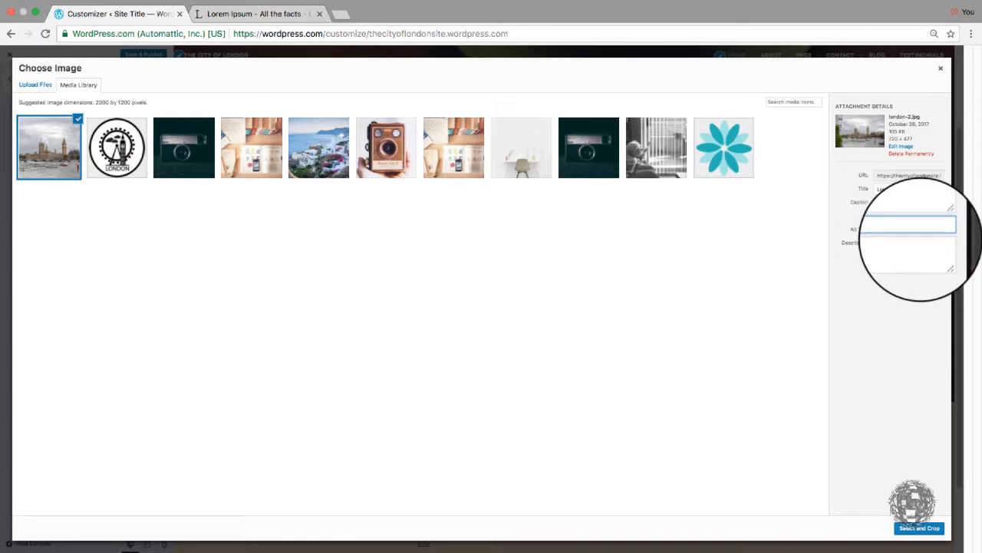
Check the header image's subject in the Word wireframe, then set the uploaded photo's alt text to "Houses of Parliament".
key("super+Tab")
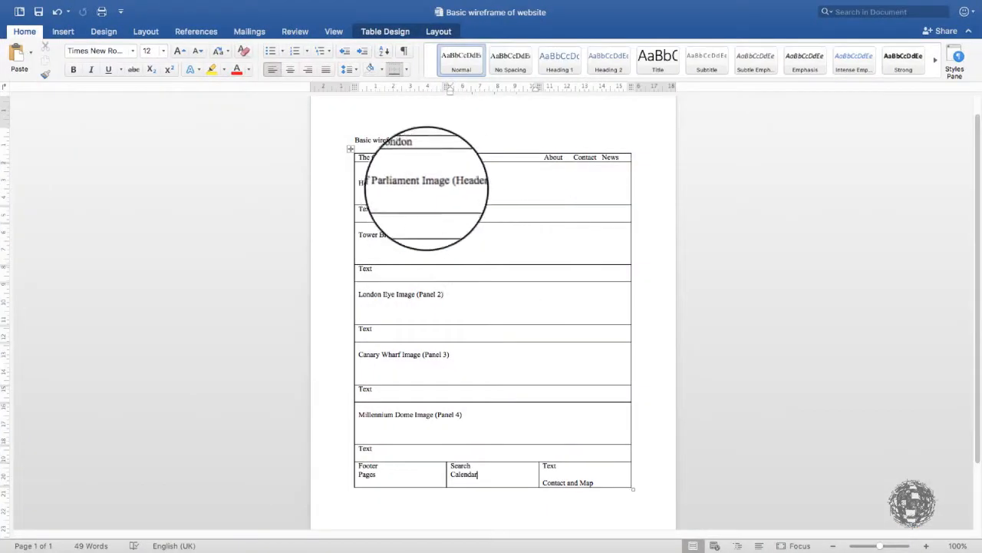
left_click_drag(421, 183, 356, 182)
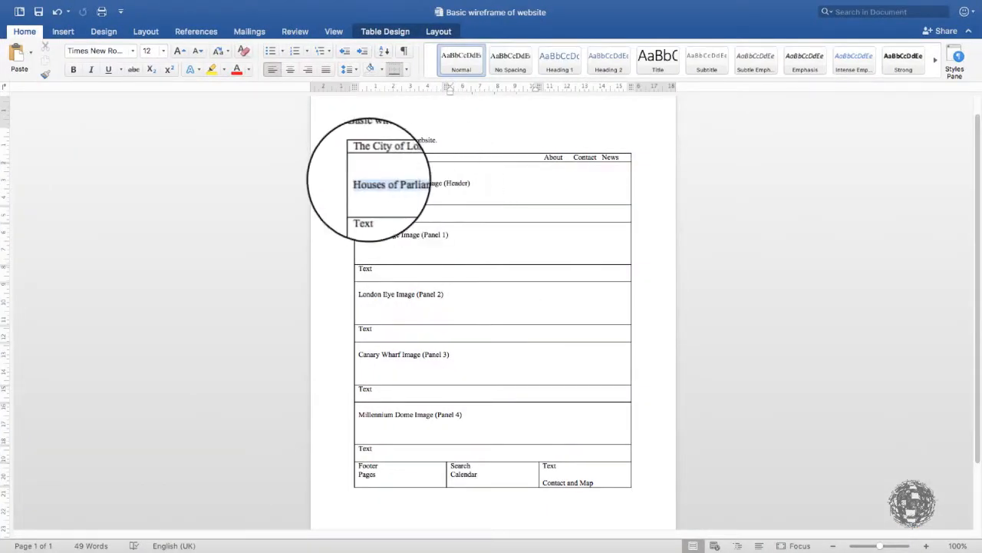
key("super+Tab")
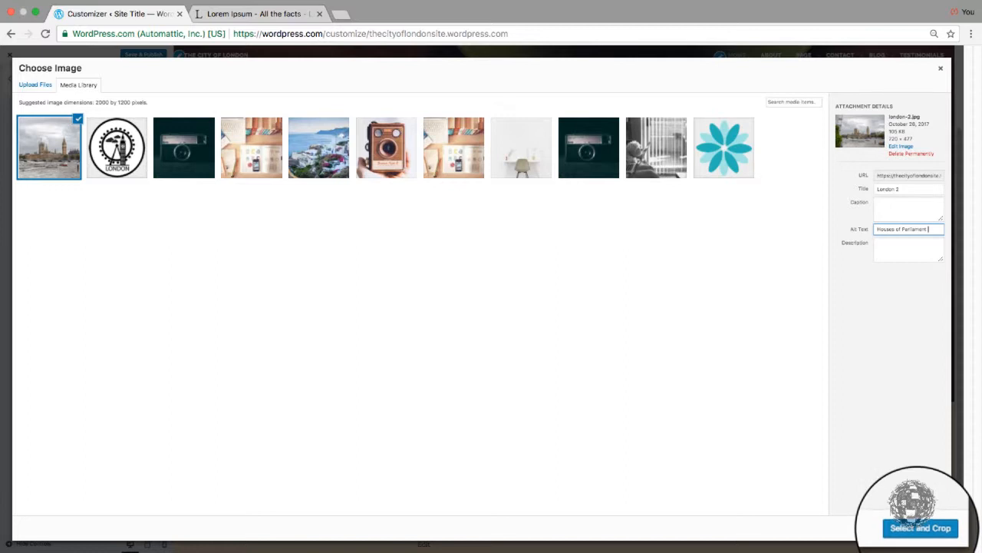
Crop the sky along the upper edge of the Houses of Parliament photo and apply it as header image.
left_click(919, 527)
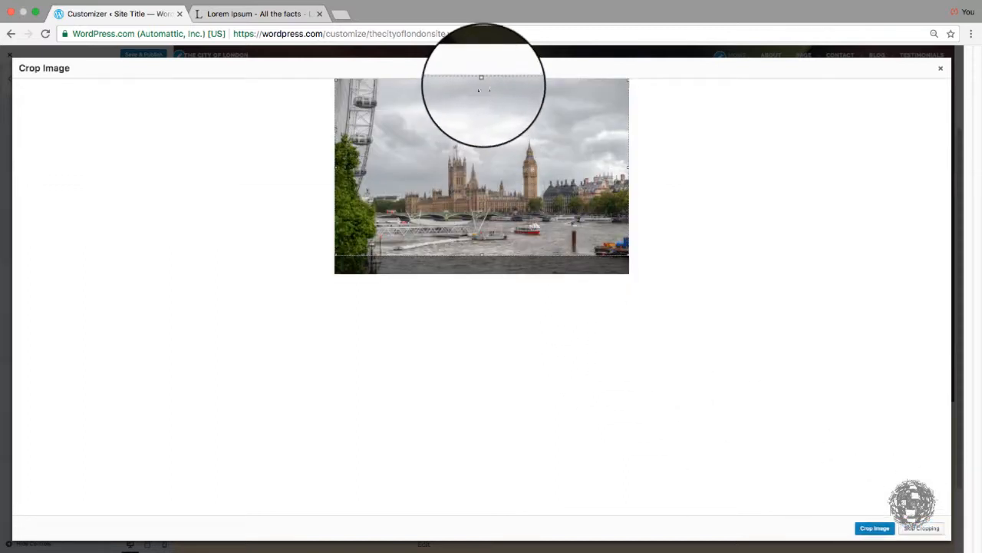
left_click_drag(482, 79, 482, 108)
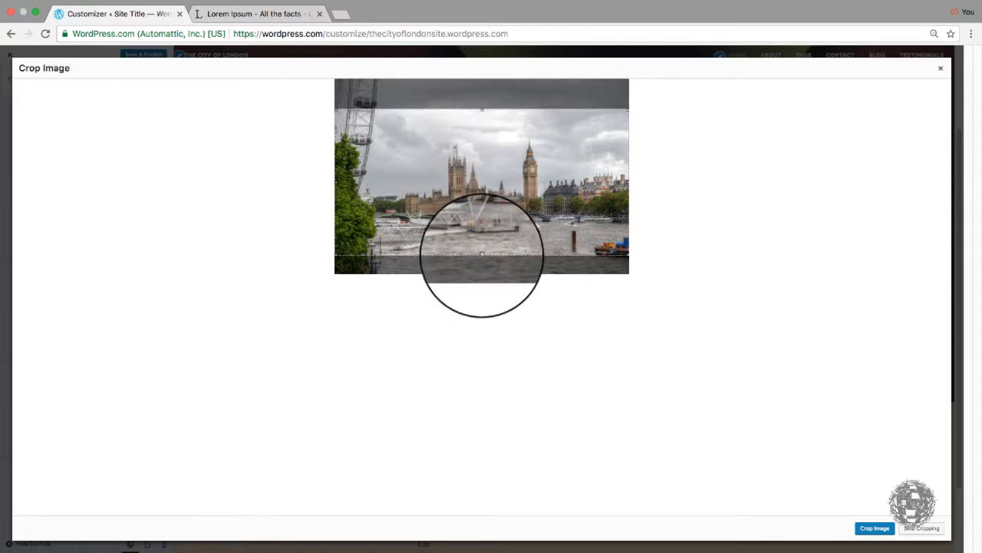
left_click_drag(483, 256, 483, 257)
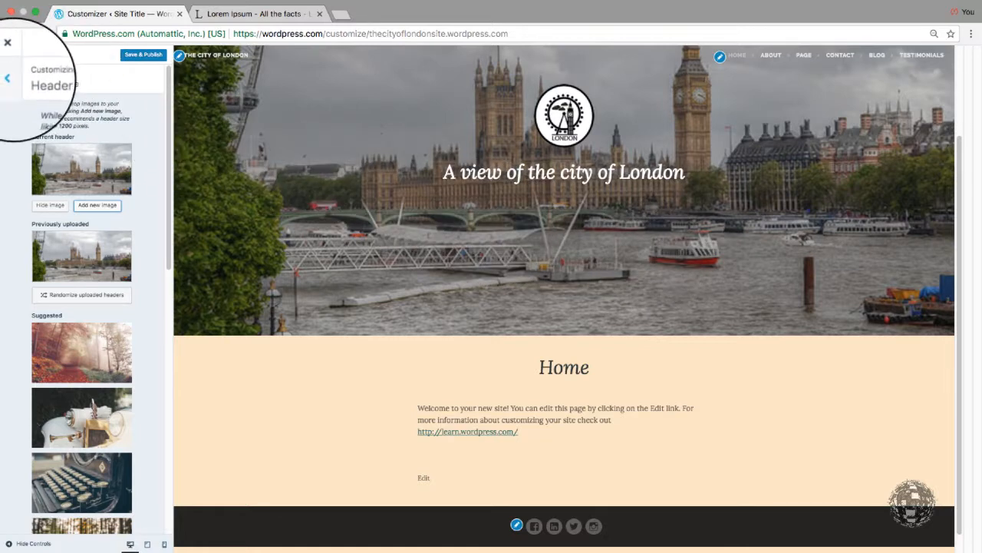
left_click(10, 78)
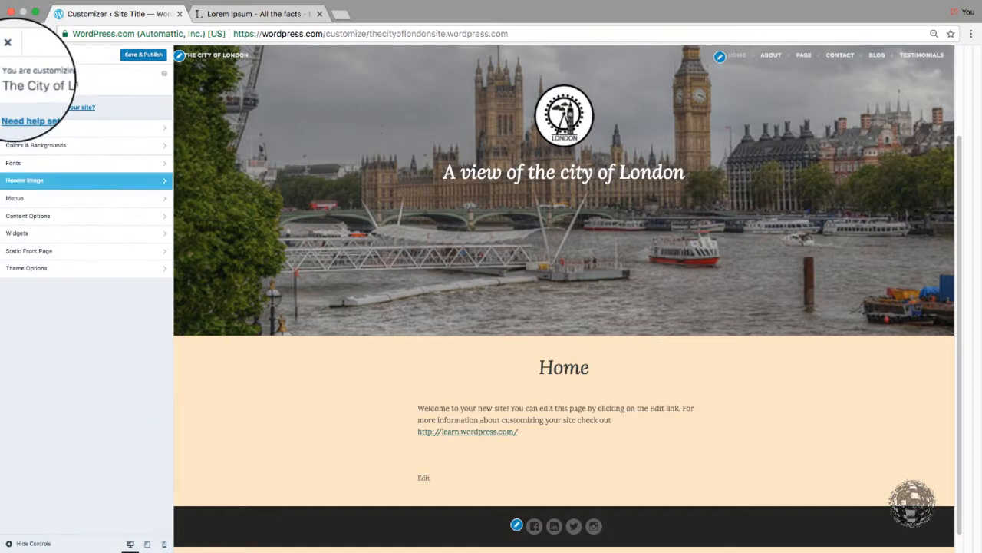
Review the pages listed in the Primary menu and return to the menus overview.
left_click(46, 198)
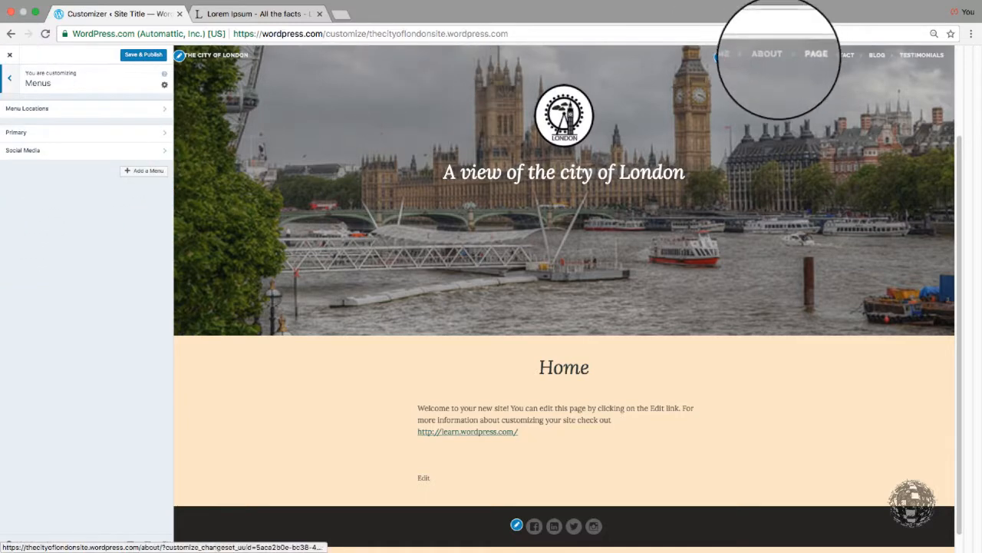
left_click(115, 132)
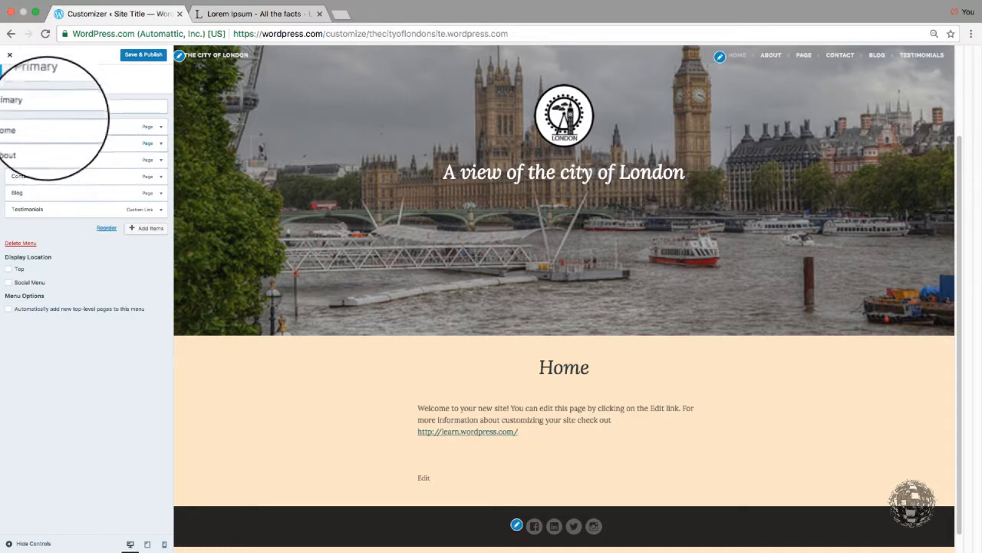
left_click(8, 78)
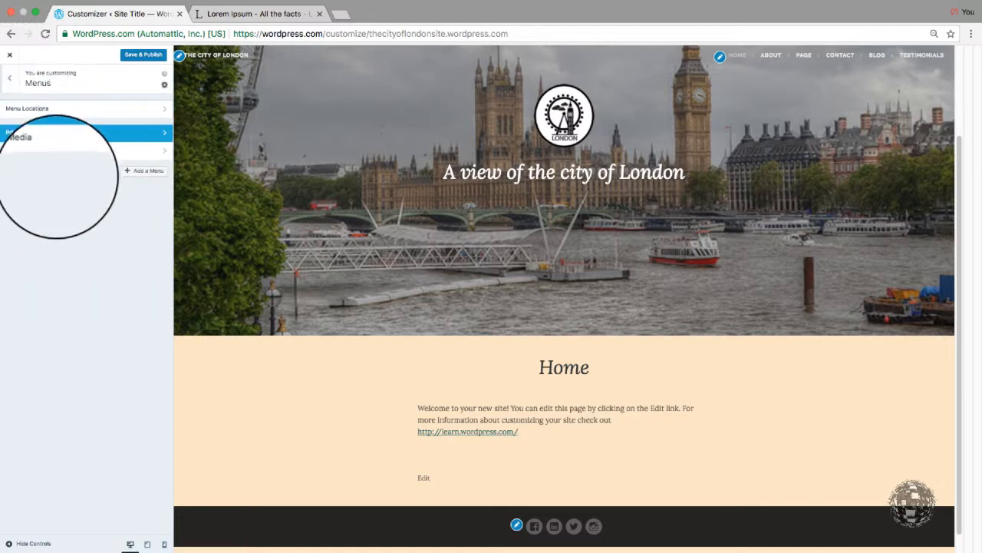
Remove the LinkedIn link from the Social Media menu and publish the change.
left_click(46, 151)
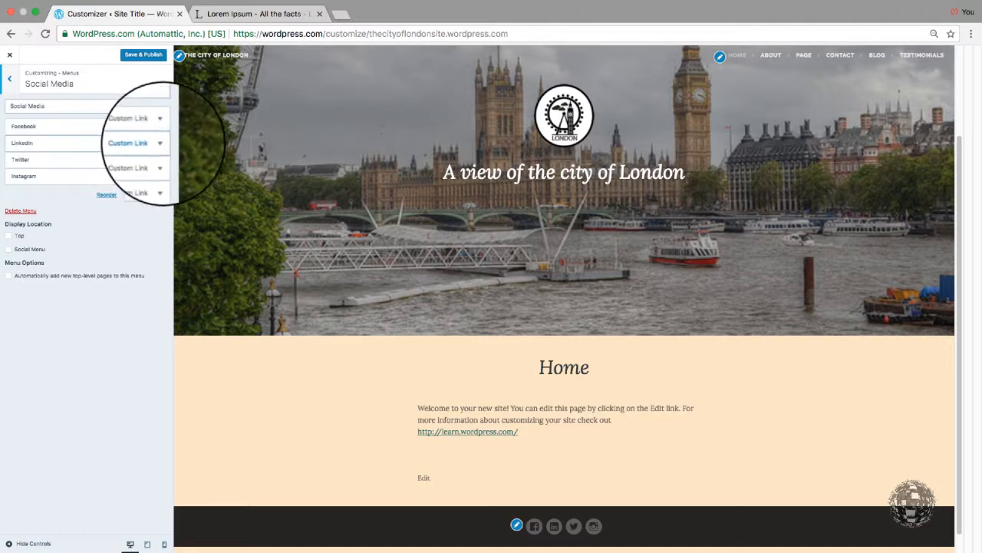
left_click(158, 142)
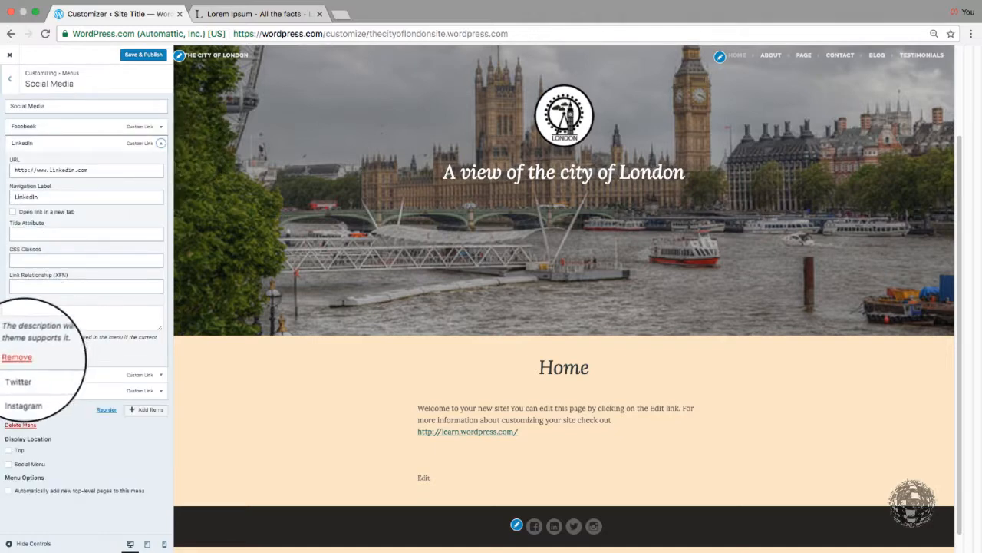
left_click(19, 361)
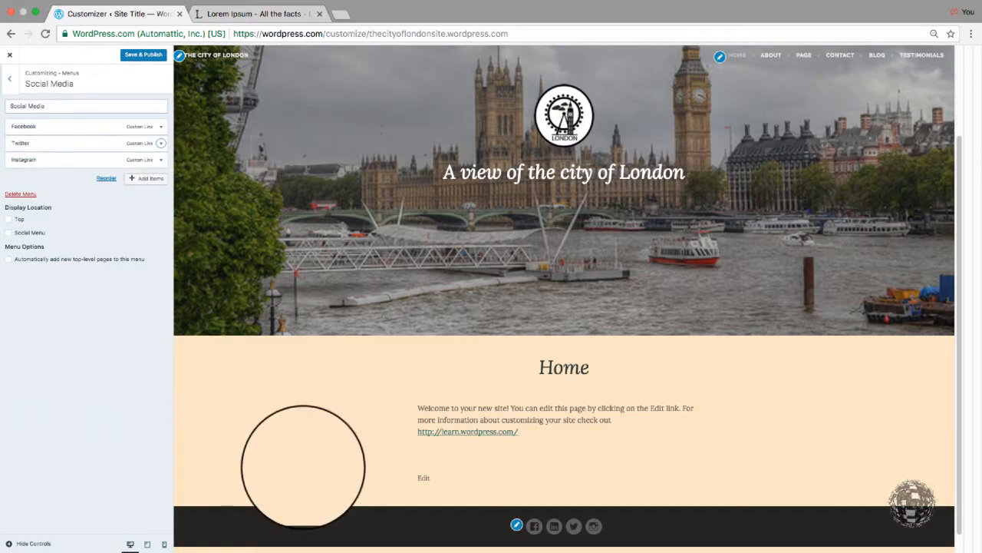
left_click(142, 55)
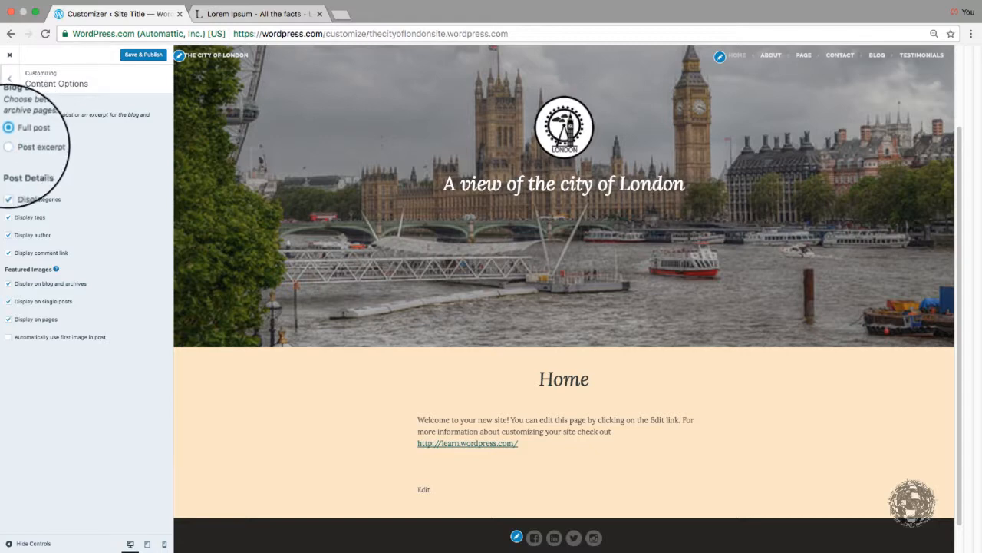
Leave the content options for the widget areas, check the planned footer contents in the Word wireframe, and return to the browser.
left_click(8, 78)
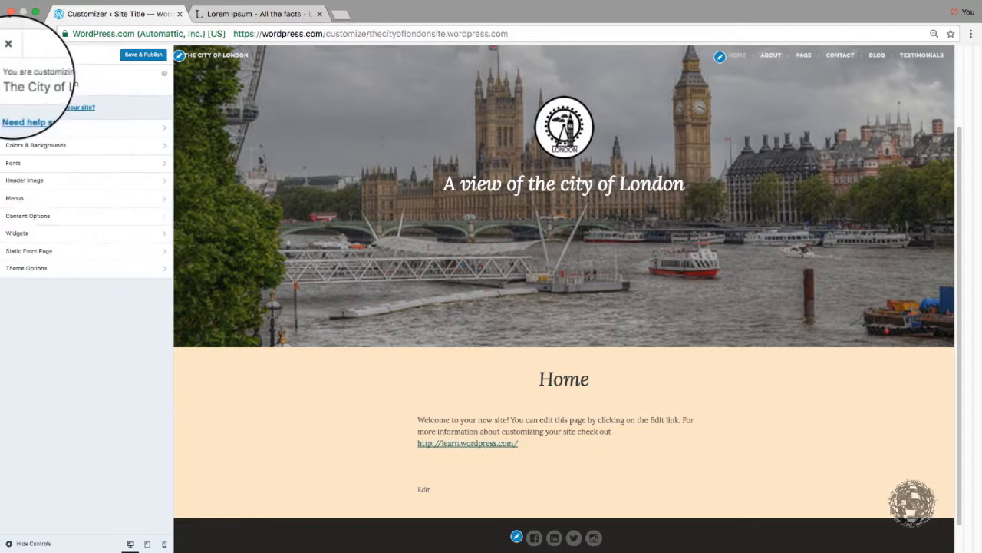
left_click(50, 233)
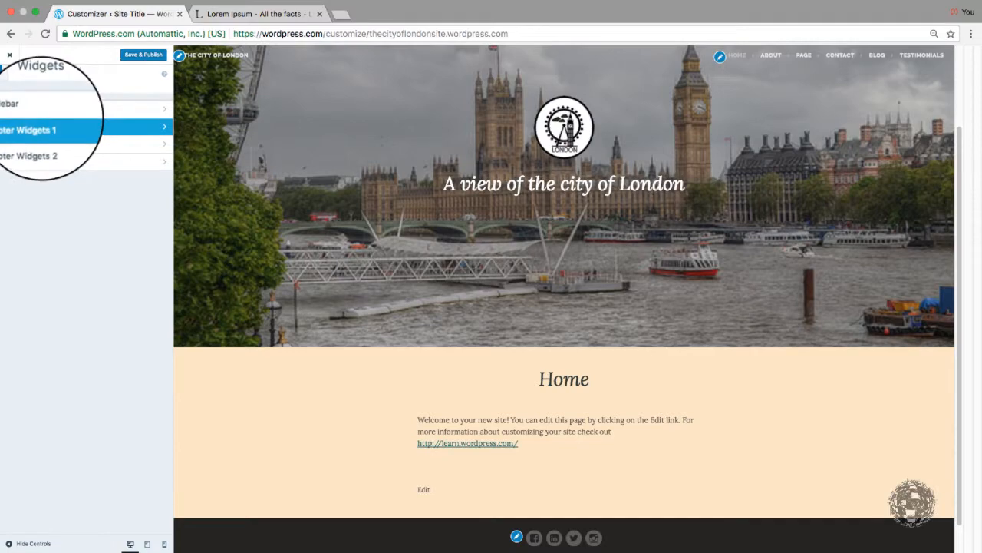
key("super+Tab")
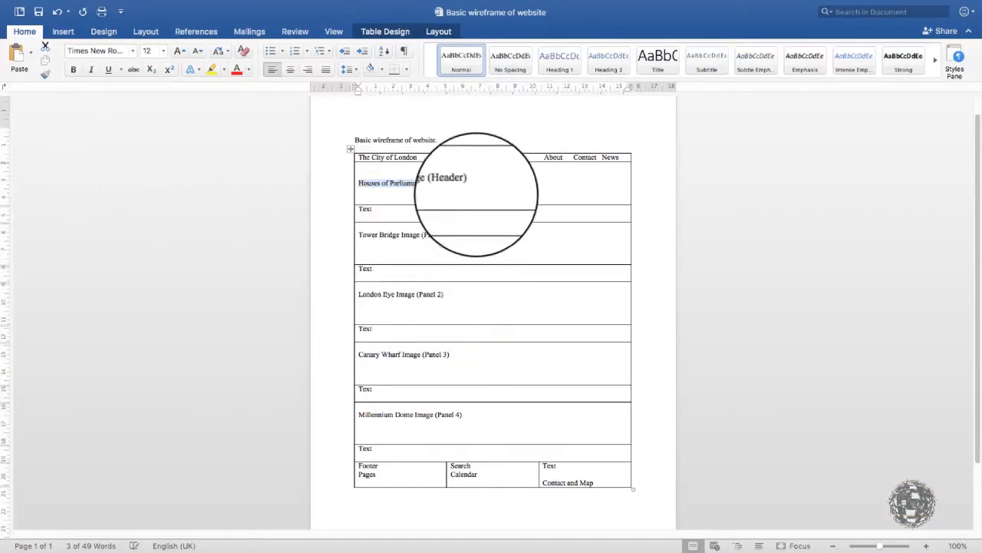
scroll(466, 181, "down", 2)
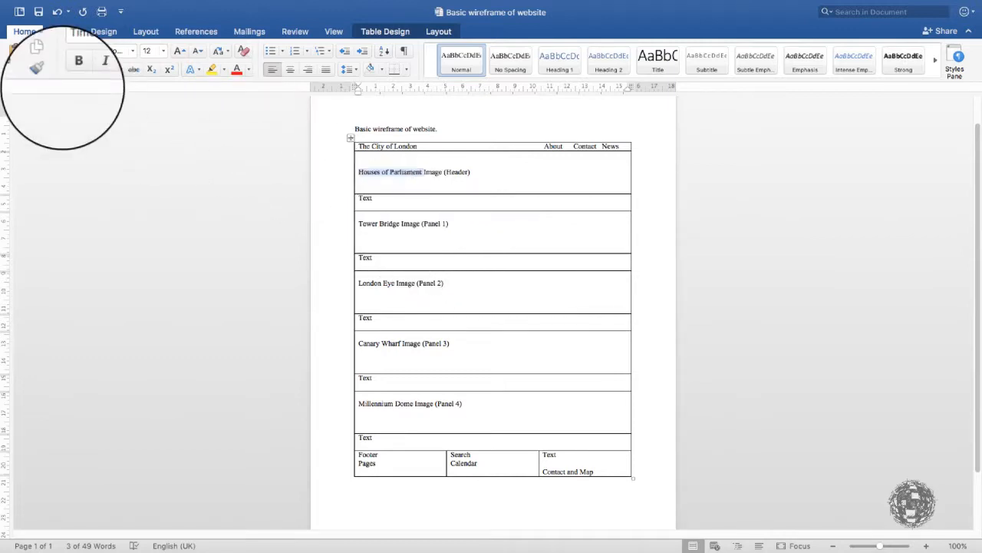
key("super+Tab")
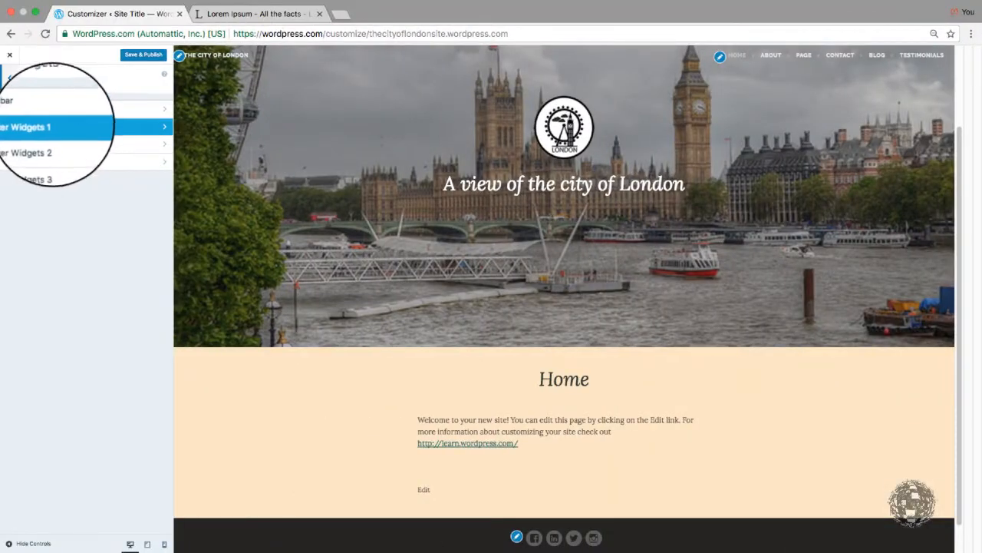
Add a Calendar widget titled "Calendar" to the Sidebar and return to the widget areas.
left_click(42, 109)
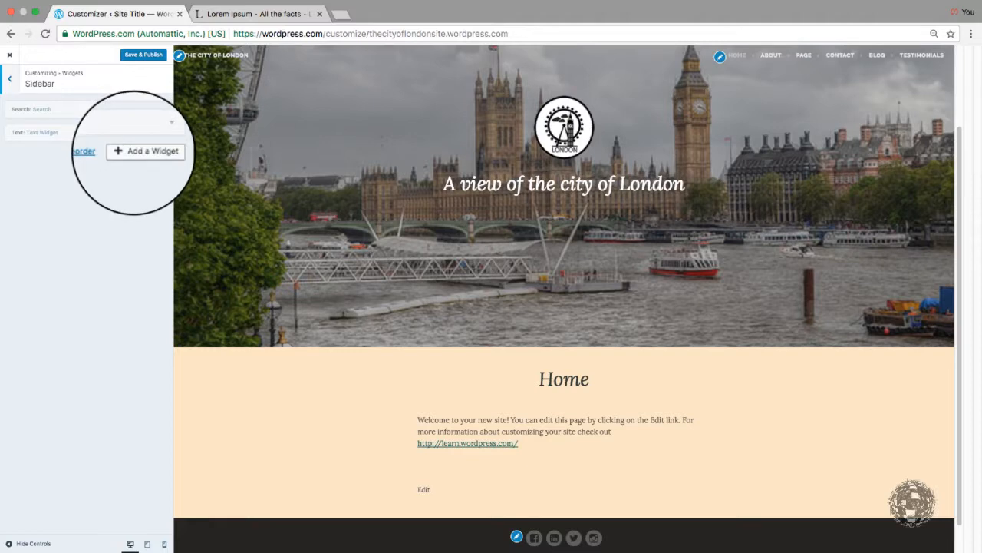
left_click(133, 152)
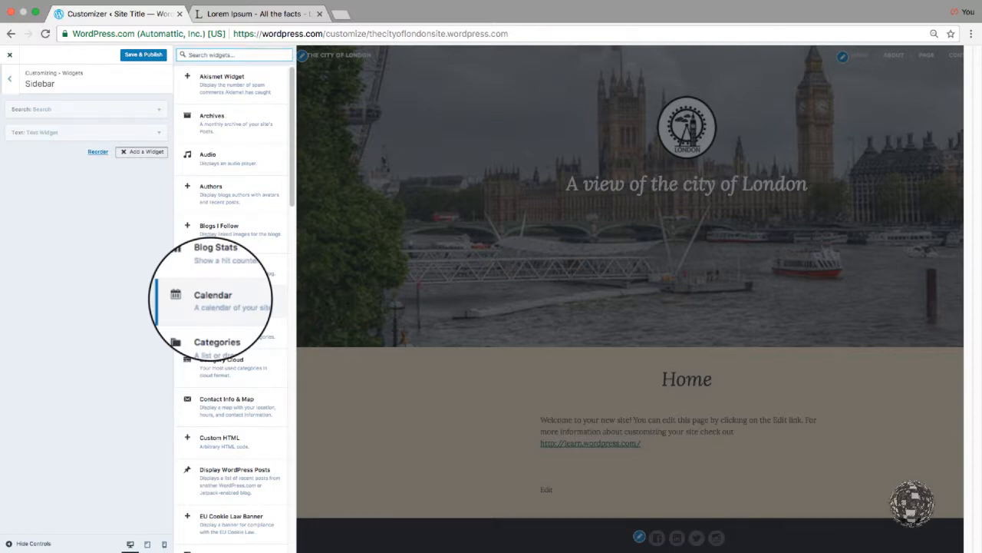
left_click(213, 296)
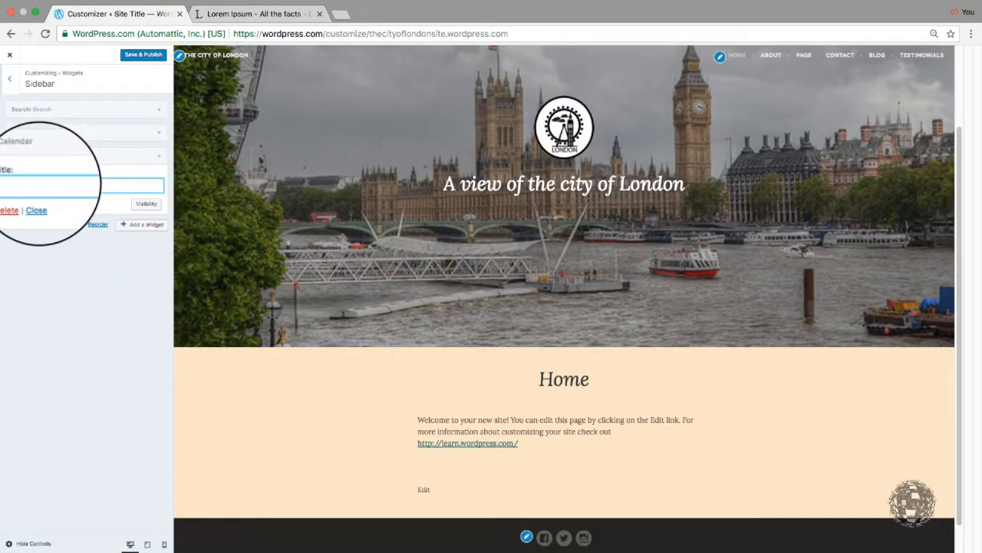
type("Cal")
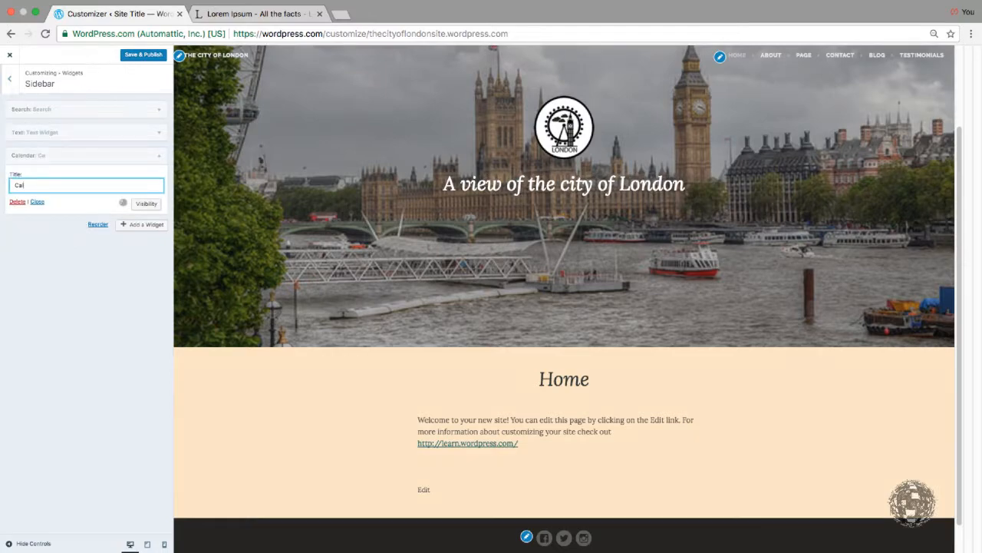
type("en")
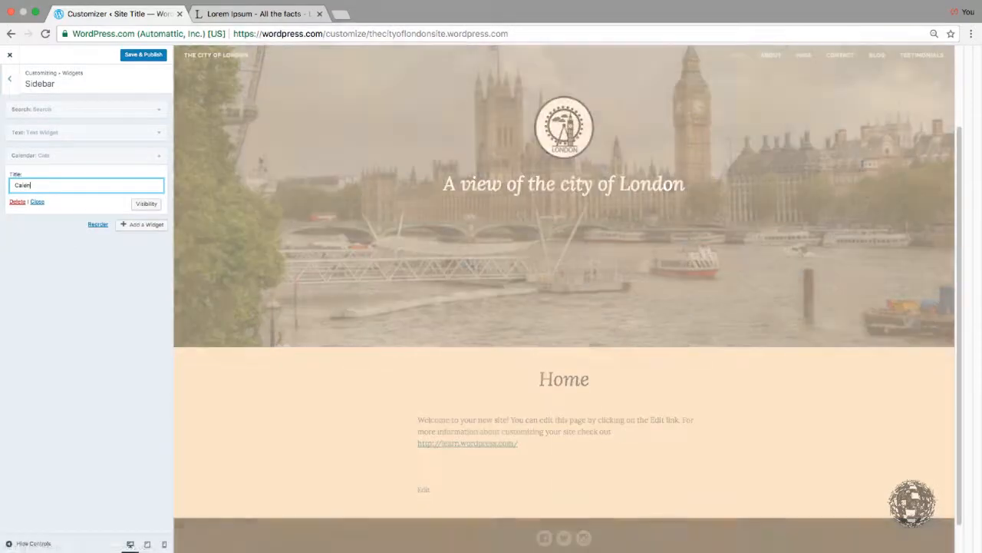
type("dar")
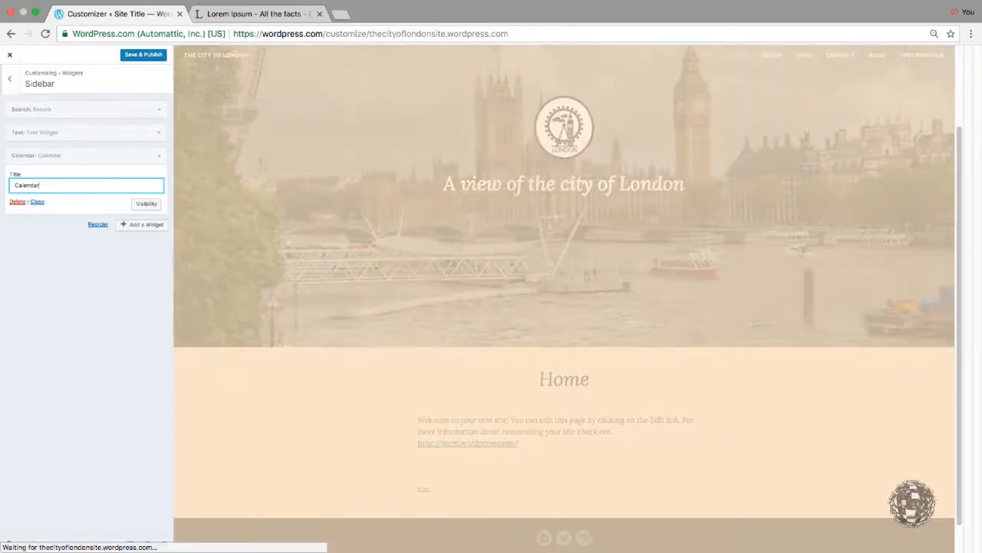
left_click(9, 78)
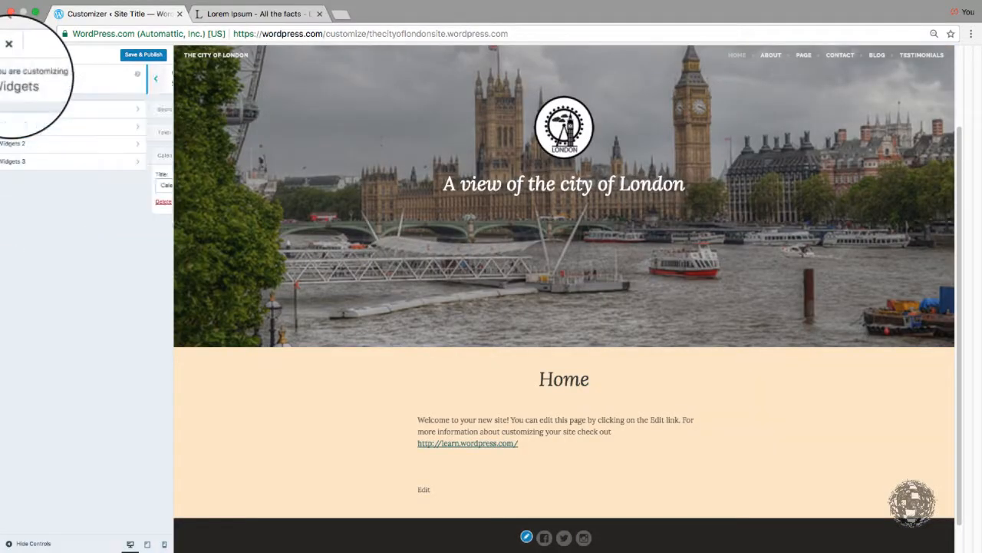
Open the Footer Widgets 1 area and look through the list of widgets that can be added to it.
left_click(45, 125)
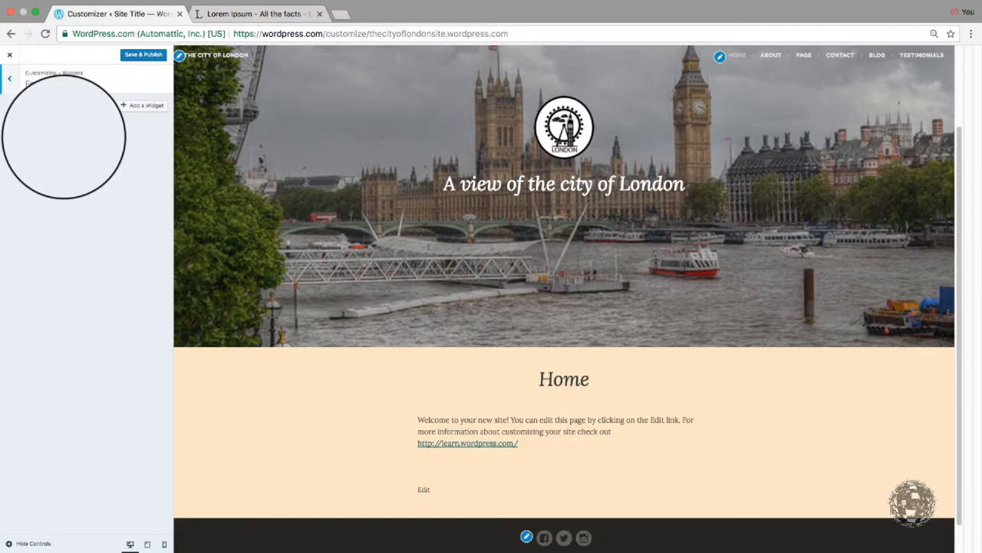
key("super+Tab")
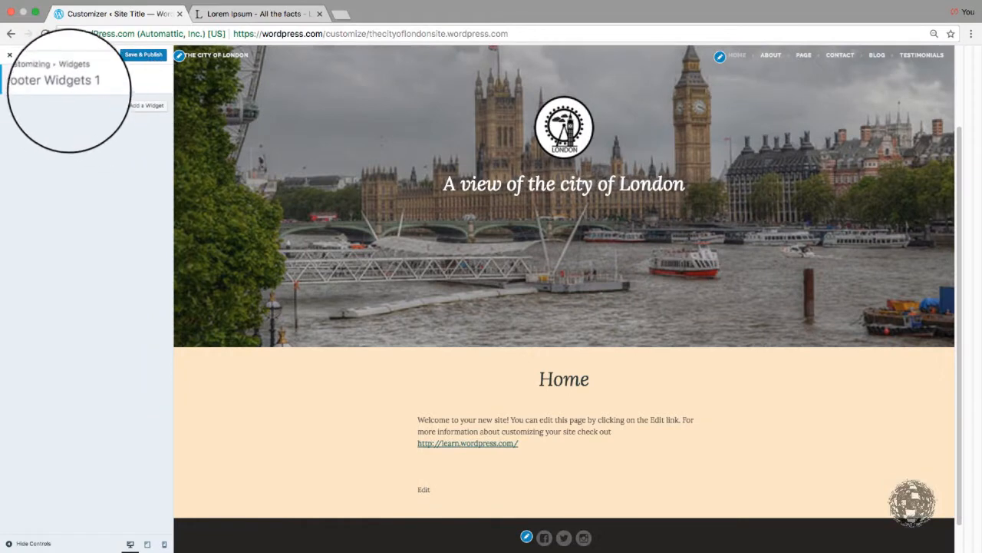
scroll(413, 329, "down", 1)
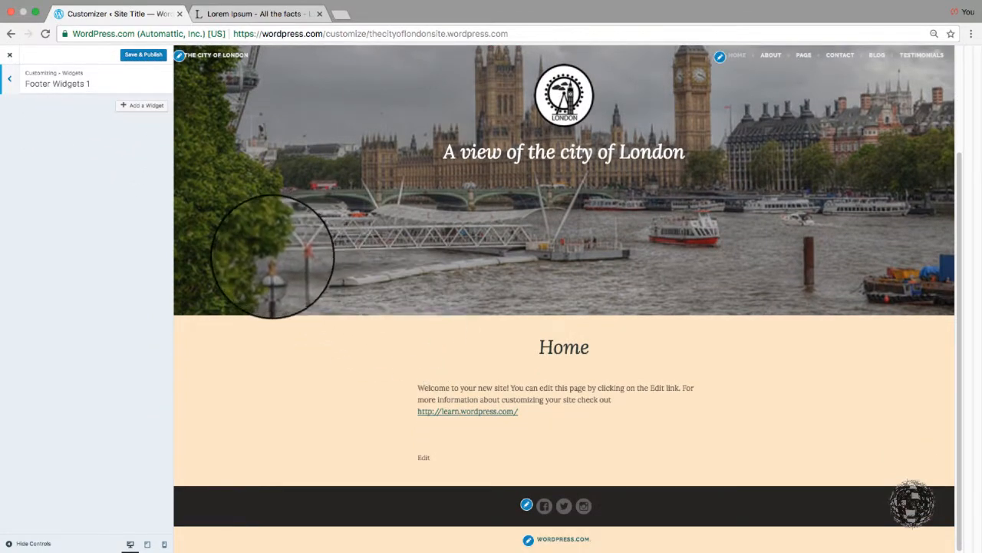
left_click(135, 105)
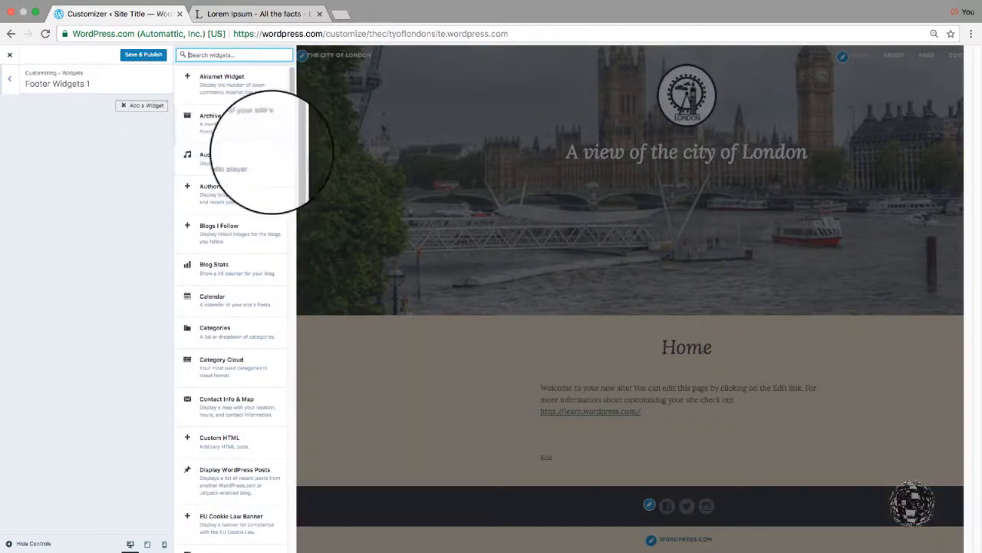
scroll(277, 156, "down", 10)
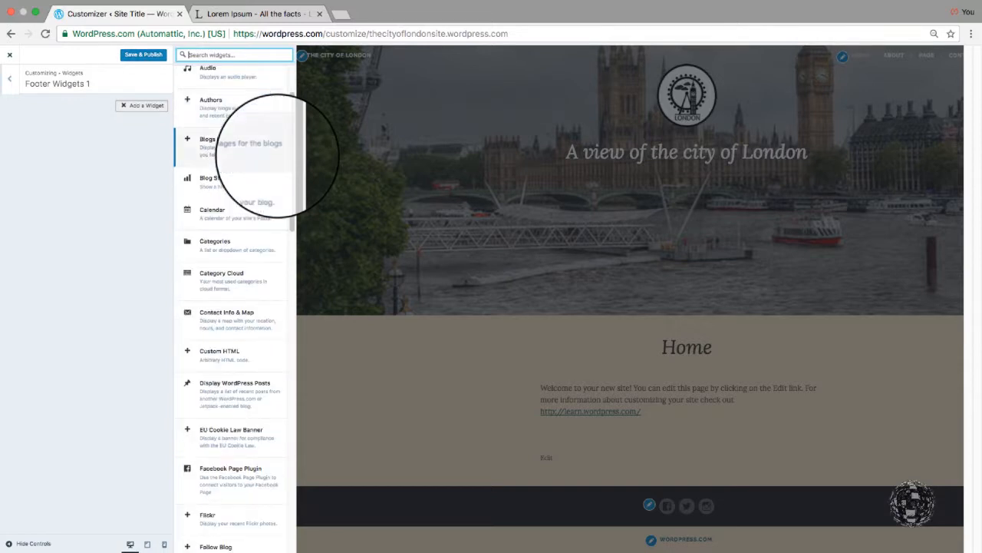
scroll(277, 156, "down", 10)
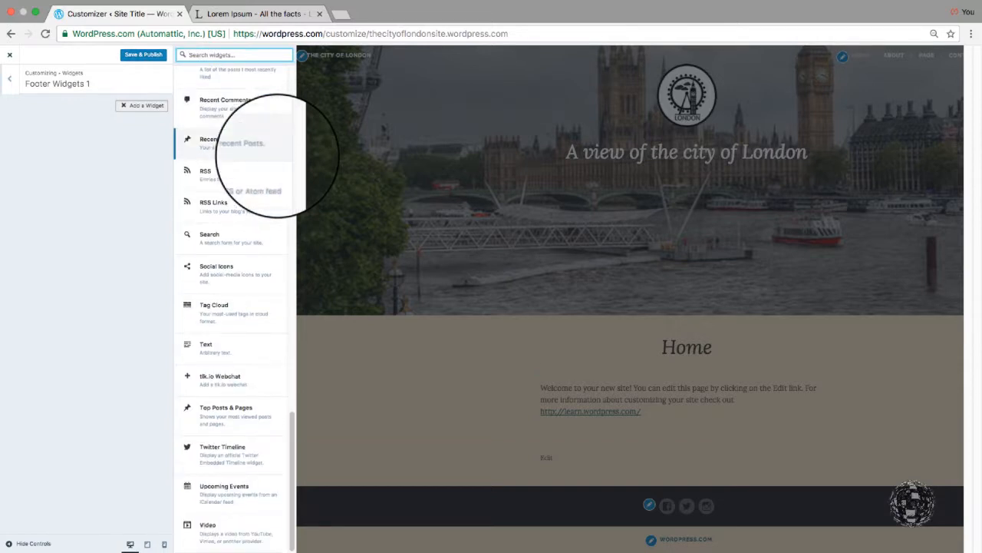